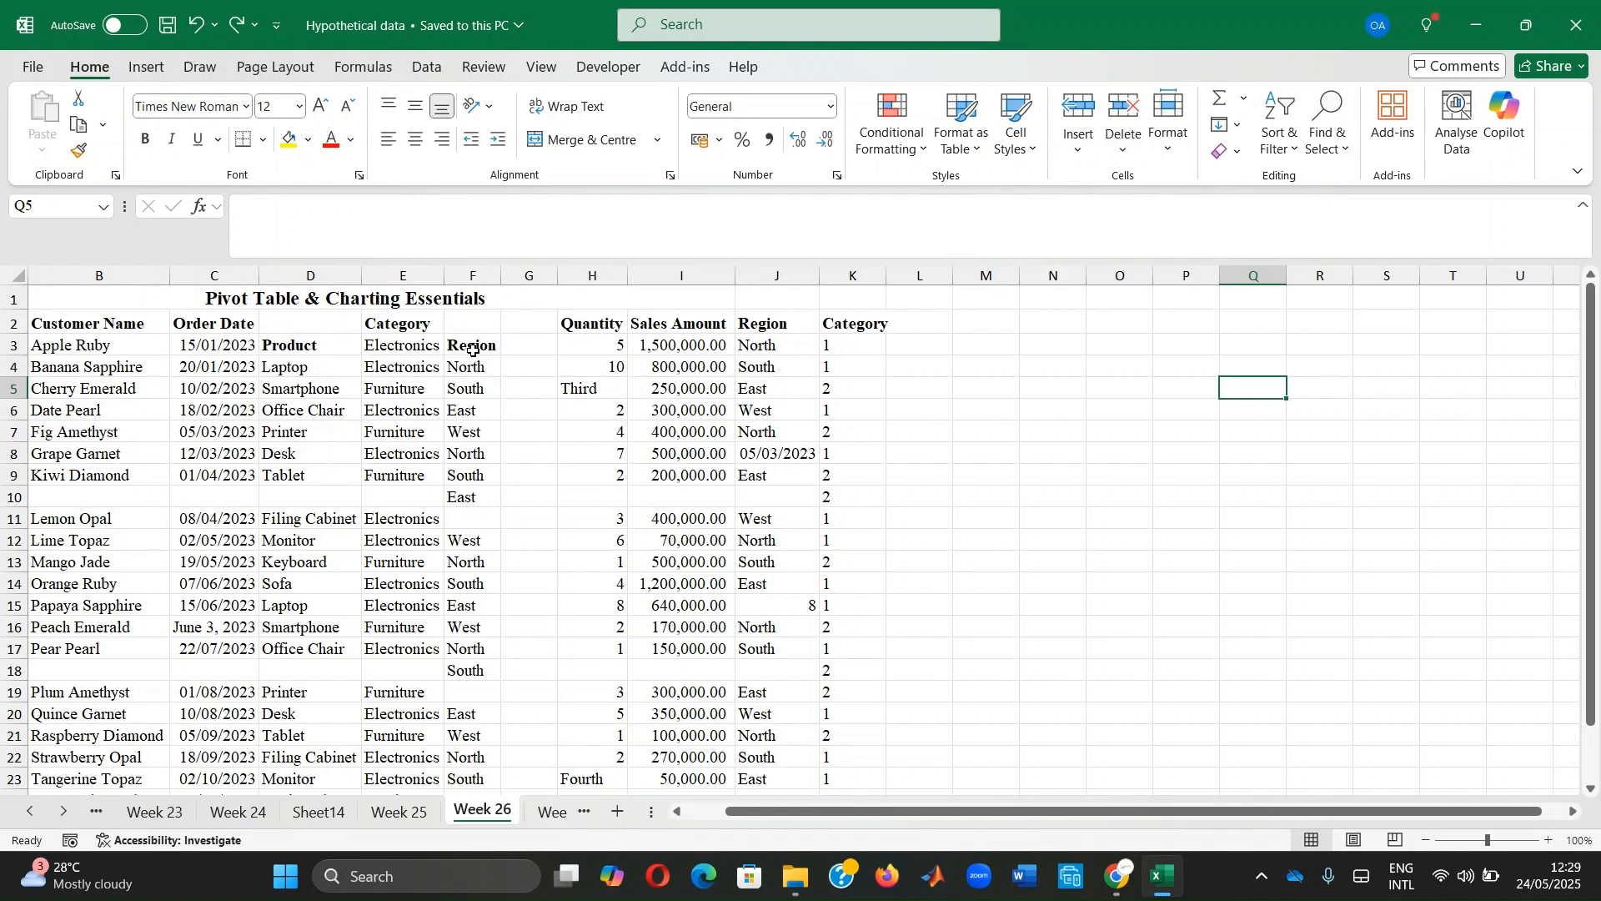
Examine the Quantity, second Region and Order Date columns for inconsistent or misplaced entries
left_click(587, 270)
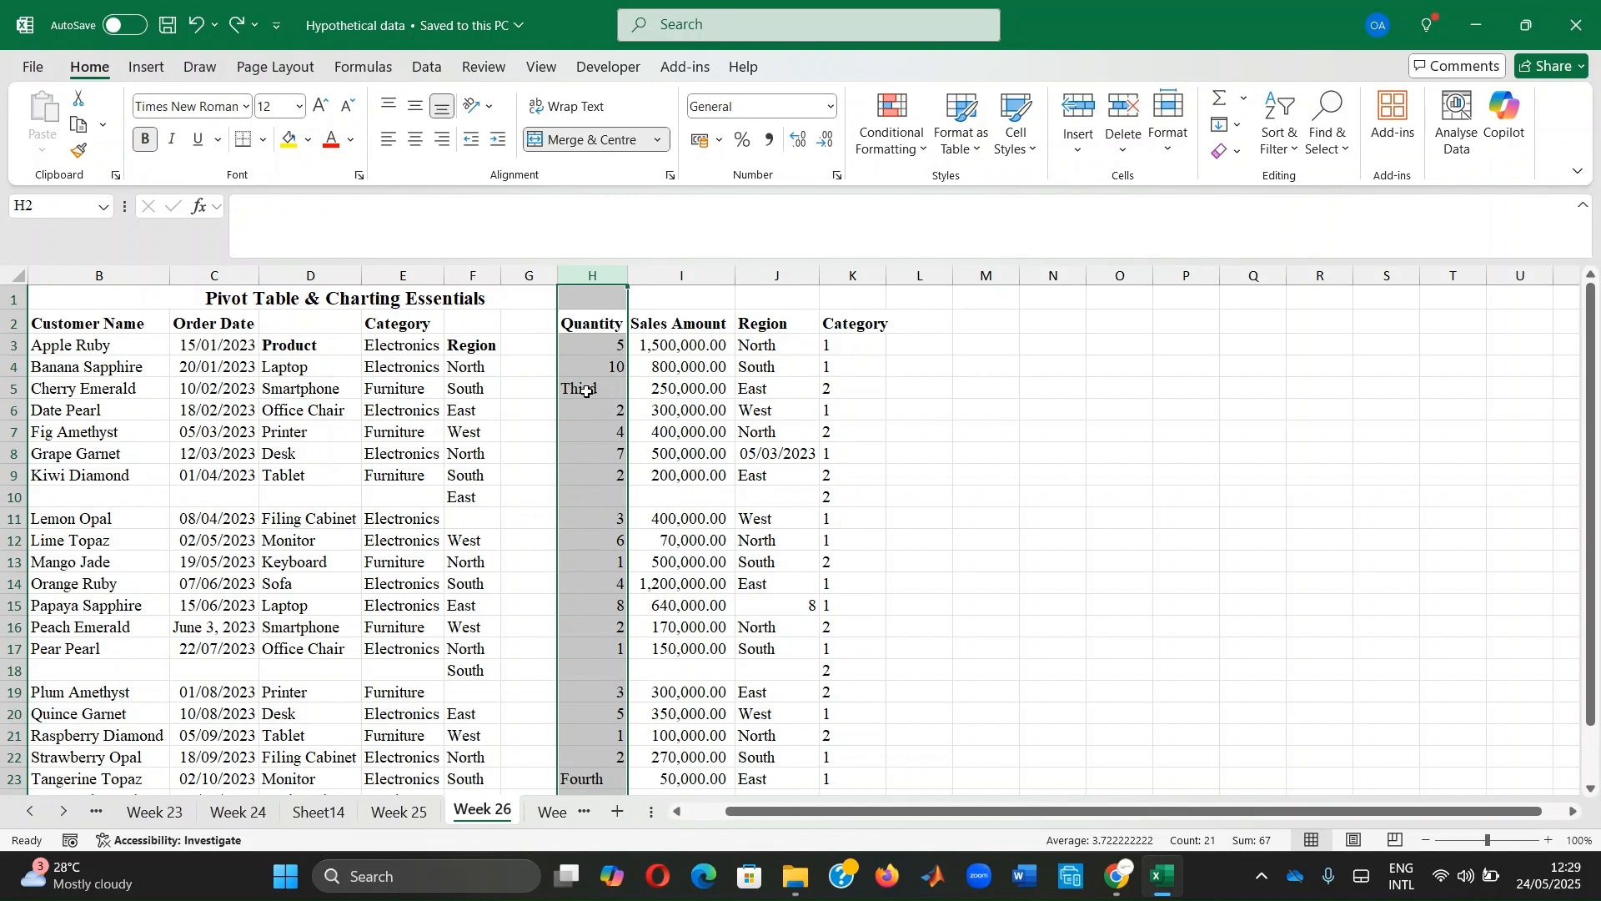
left_click(771, 267)
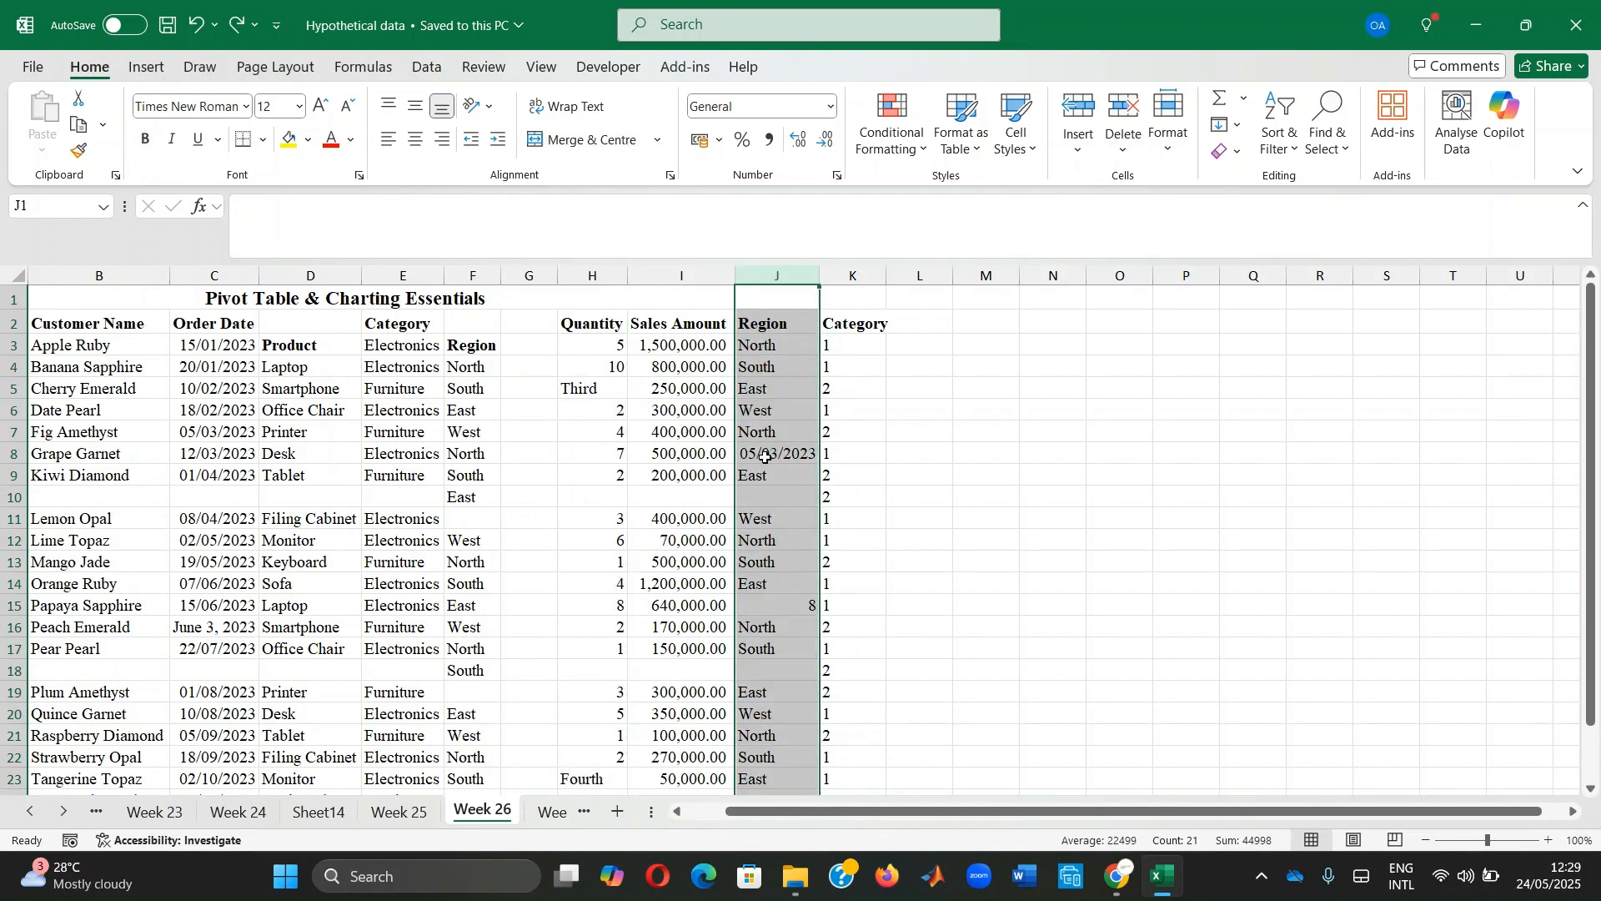
left_click(773, 622)
left_click(773, 607)
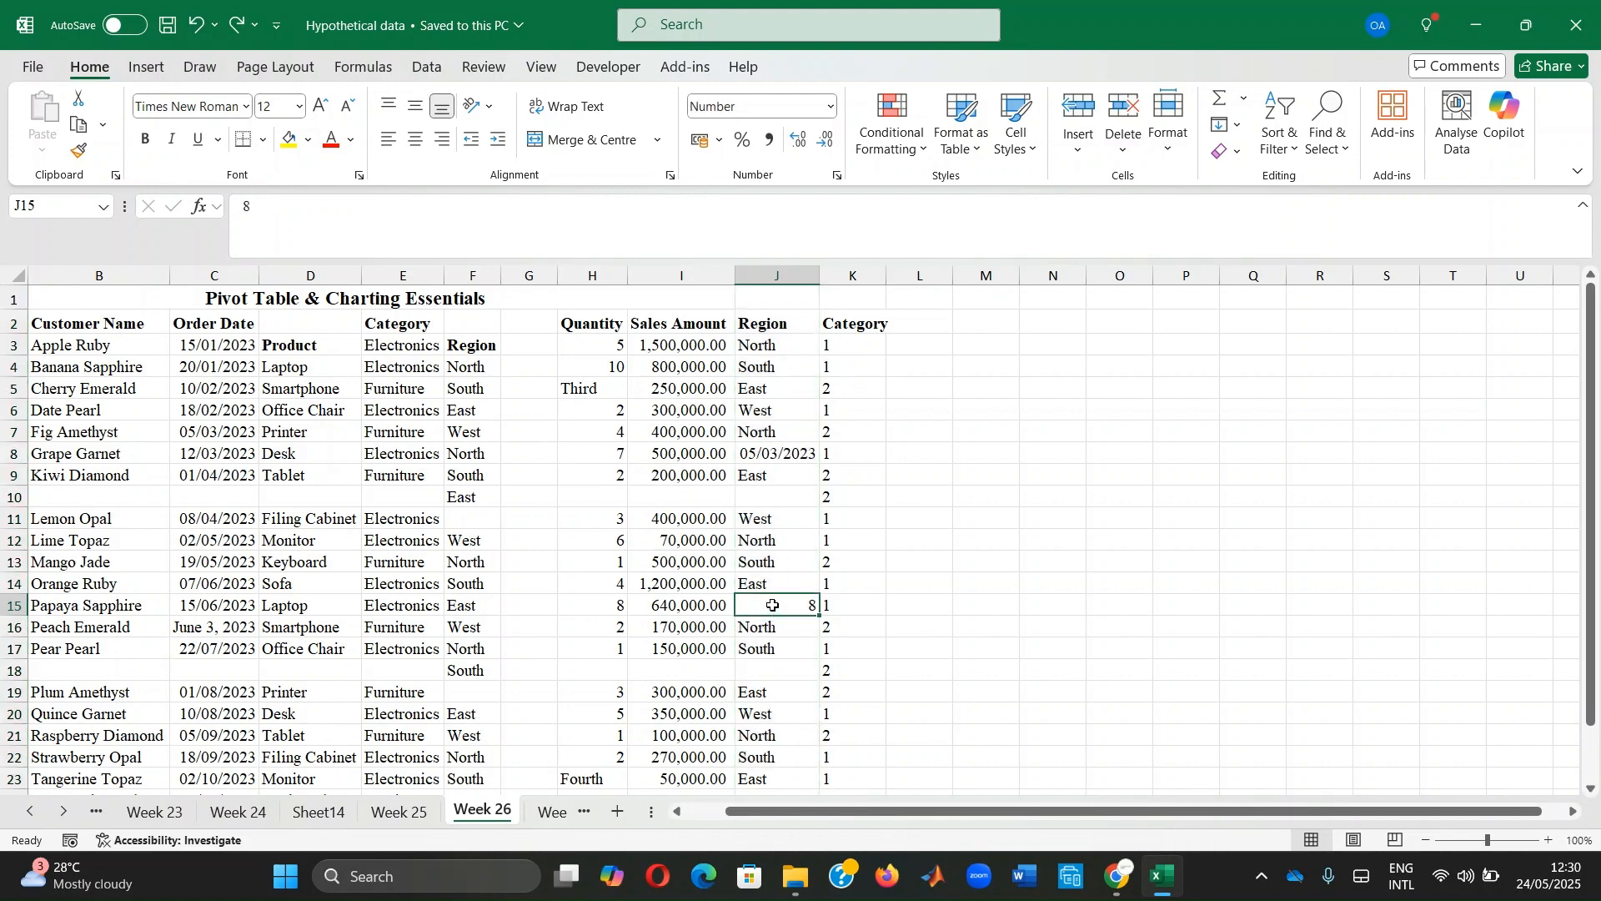
left_click(196, 268)
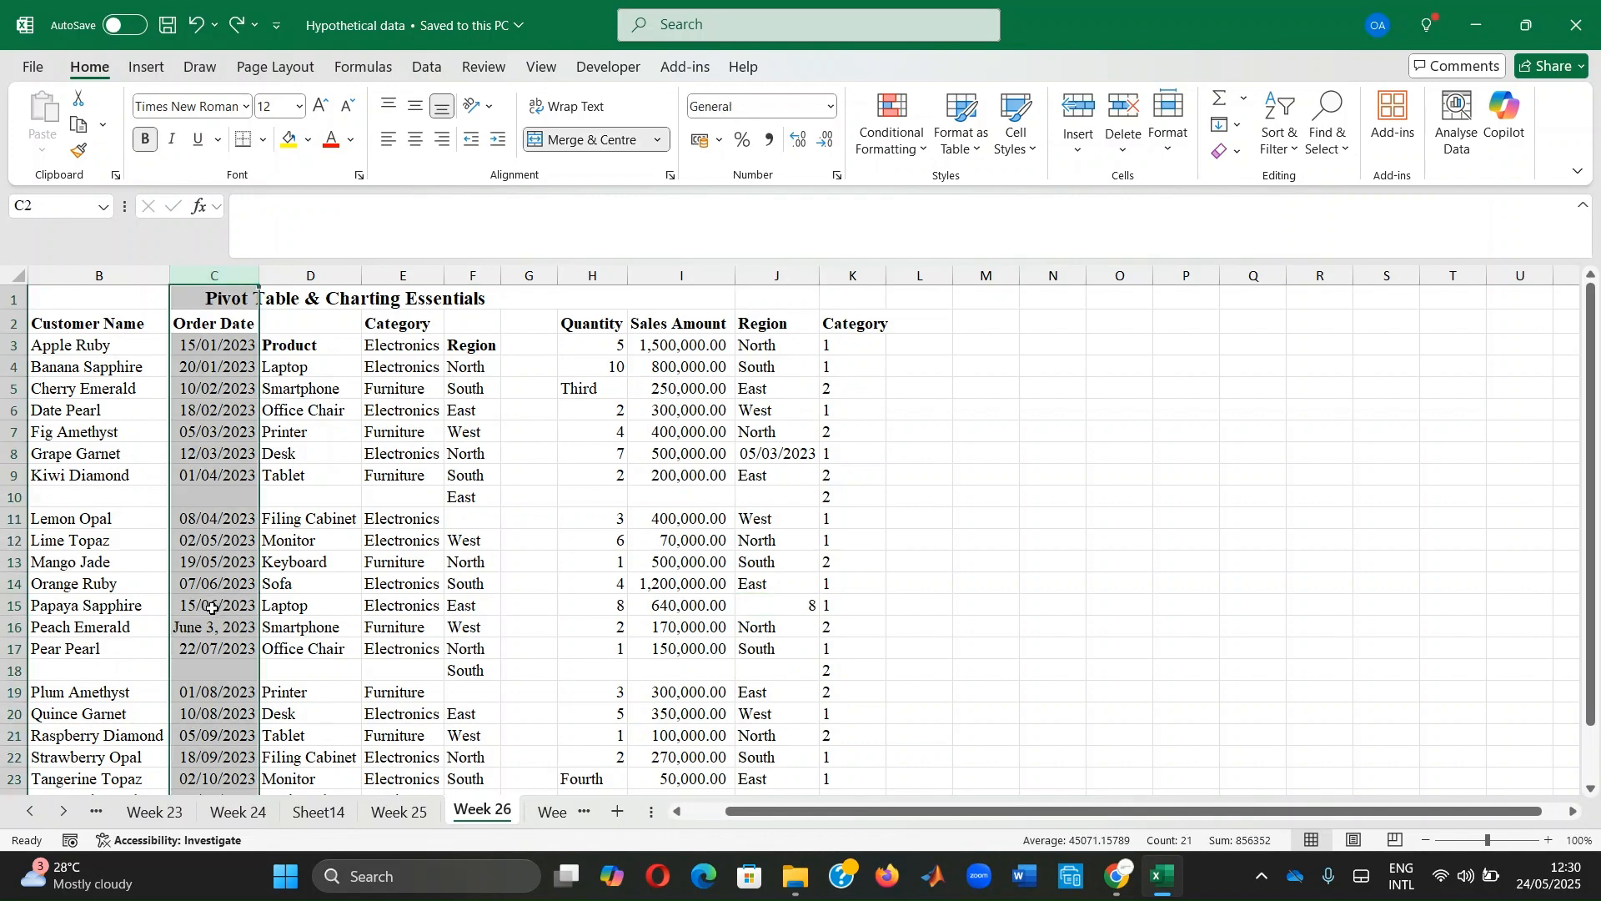
scroll(755, 362, "down", 5)
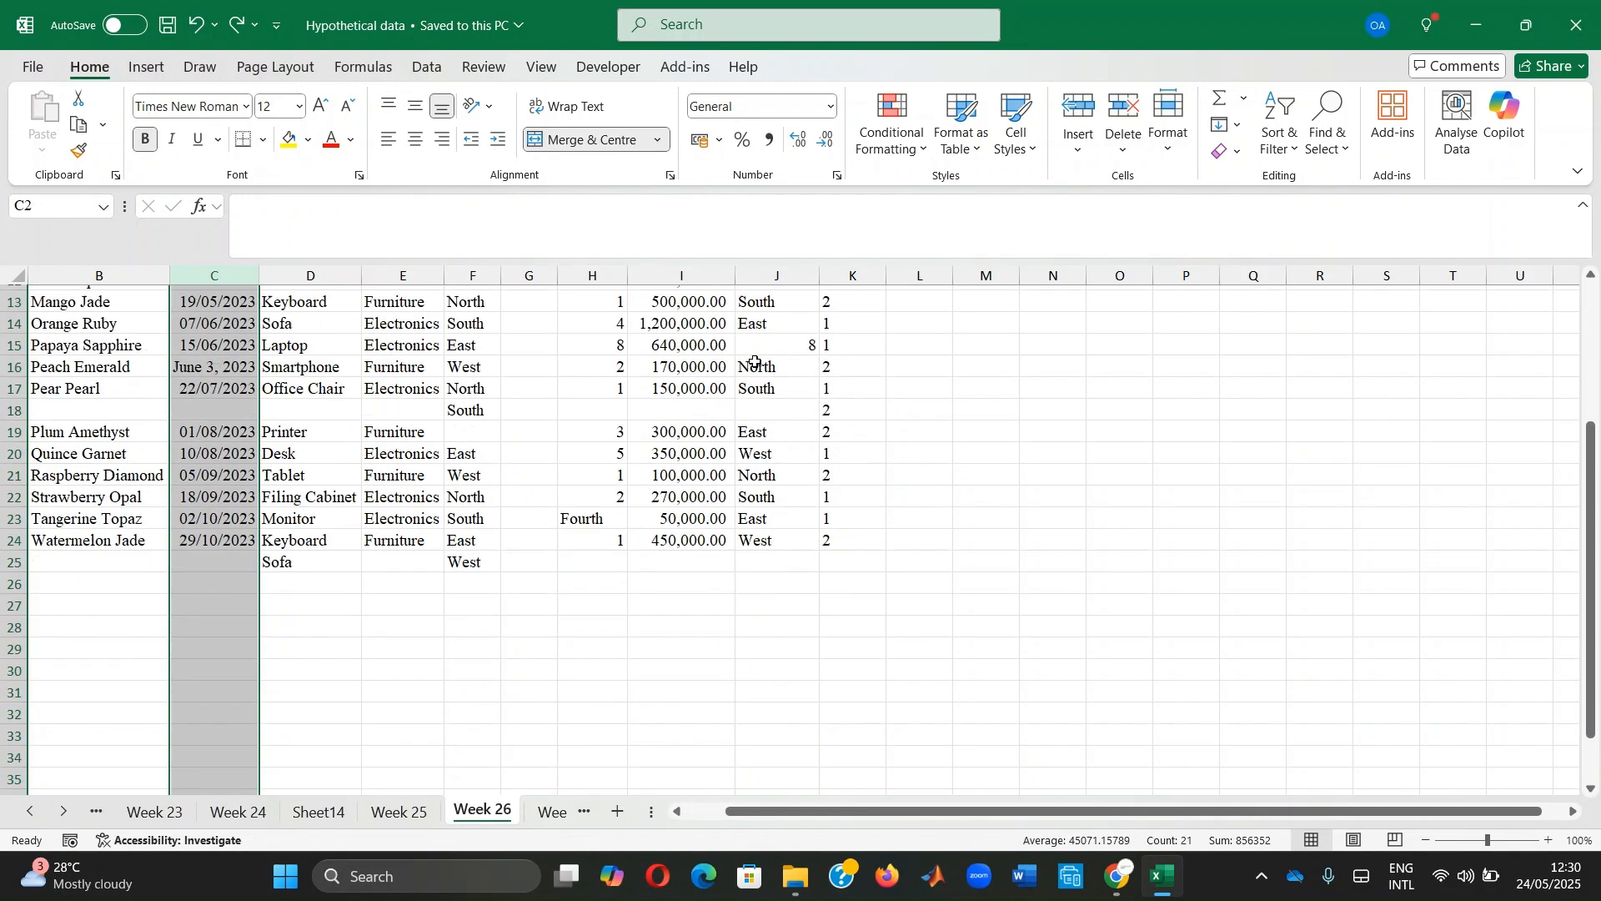
scroll(754, 362, "up", 5)
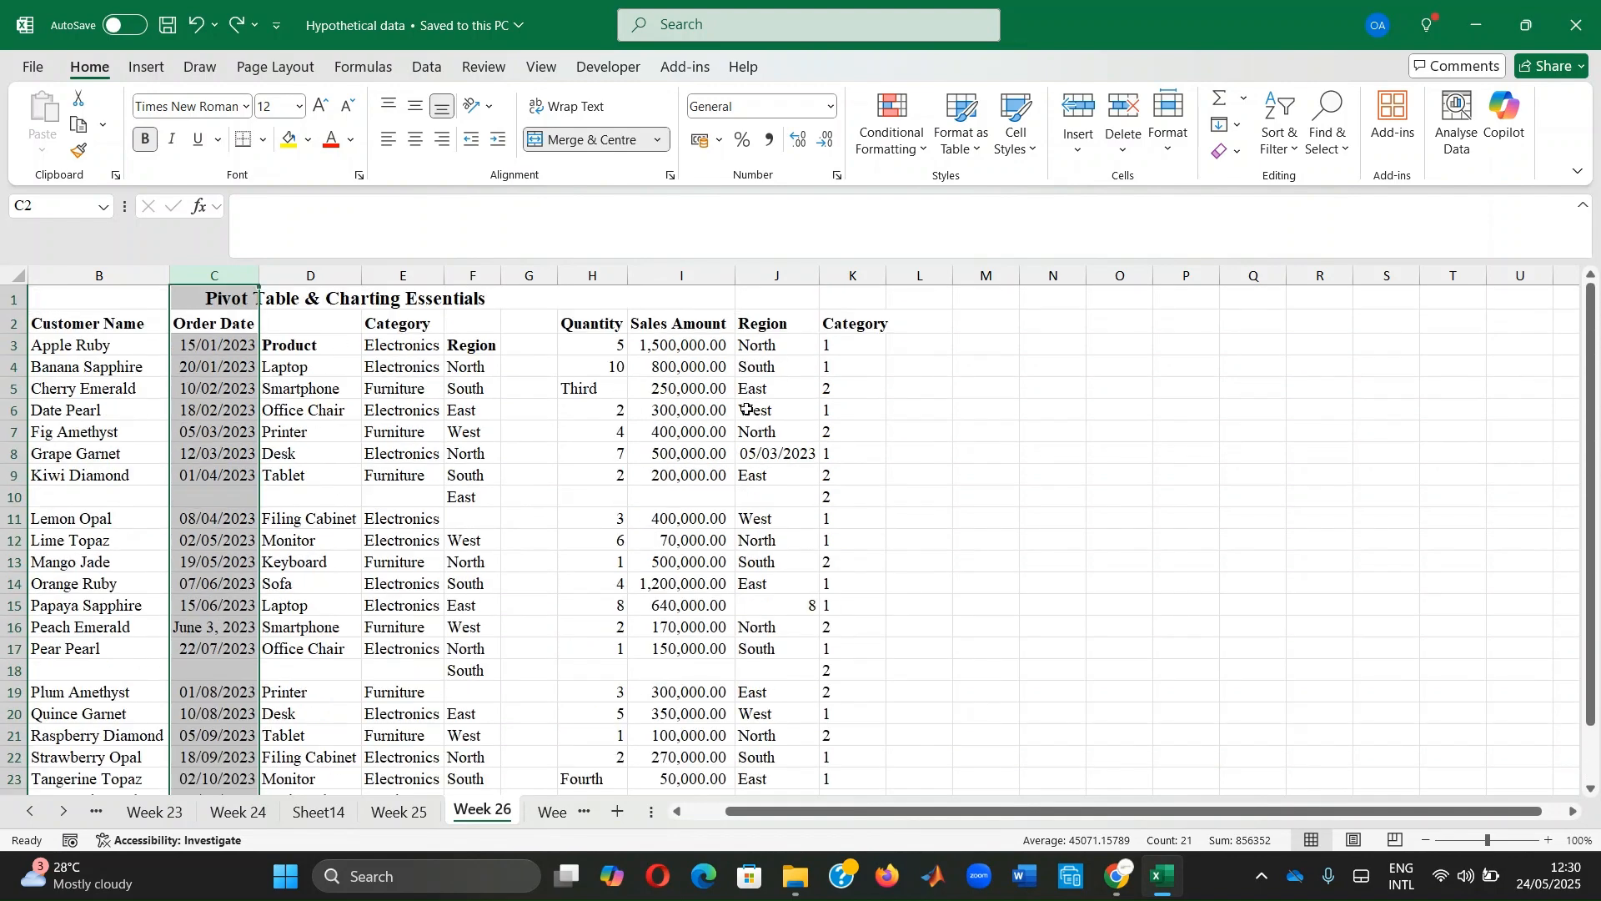
left_click(988, 387)
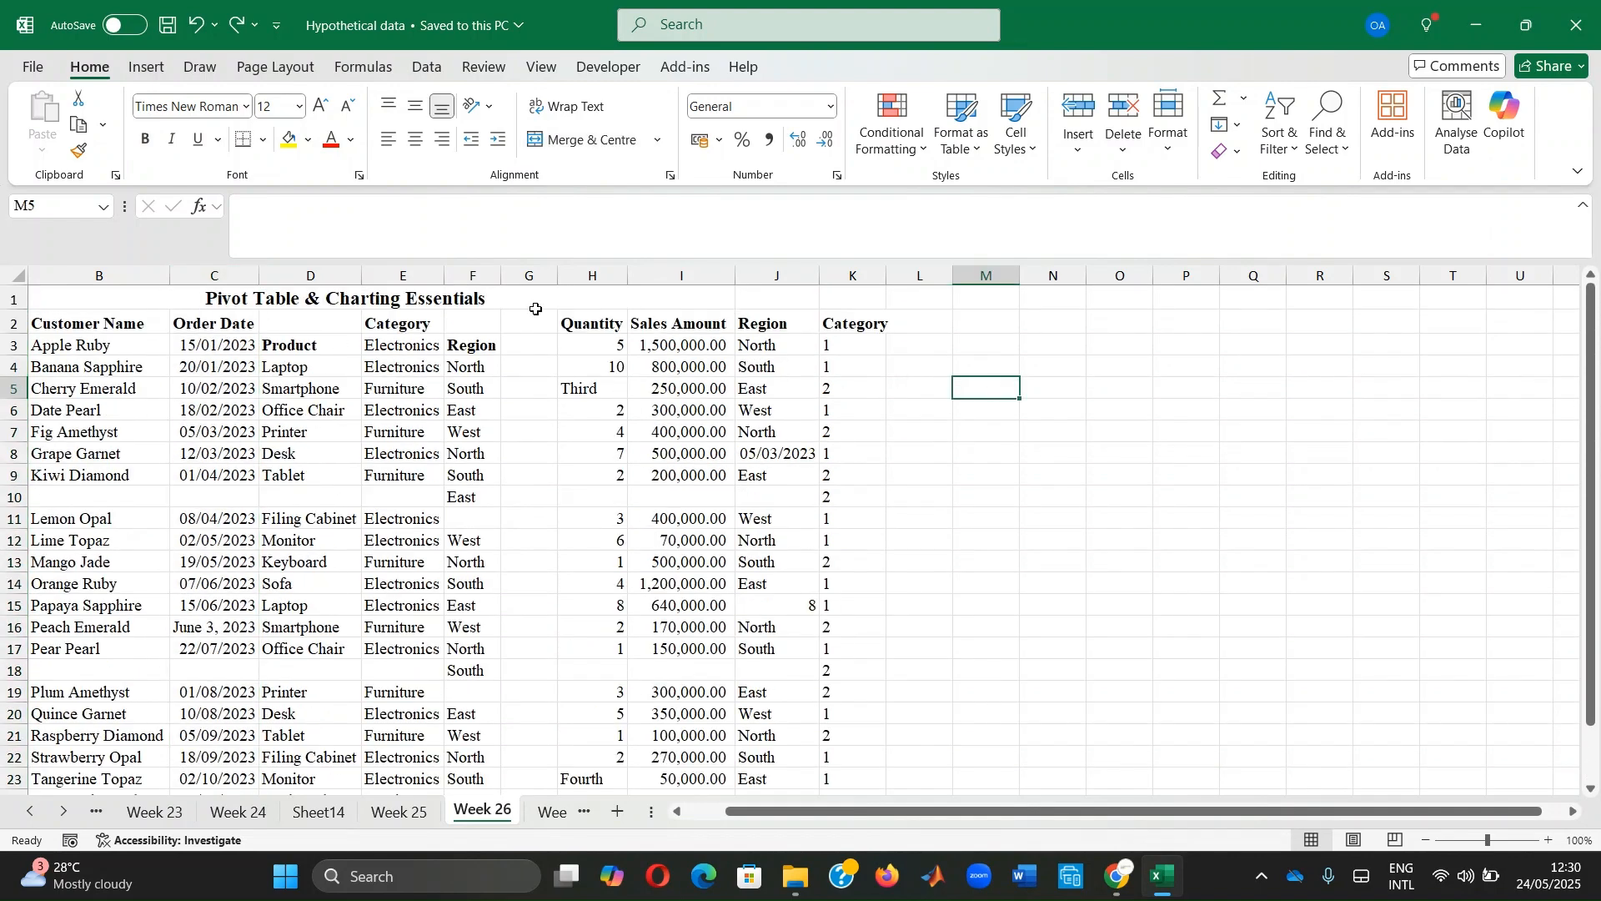
Delete the blank header-row cells D2 and F2, shifting the cells below them up
double_click(308, 323)
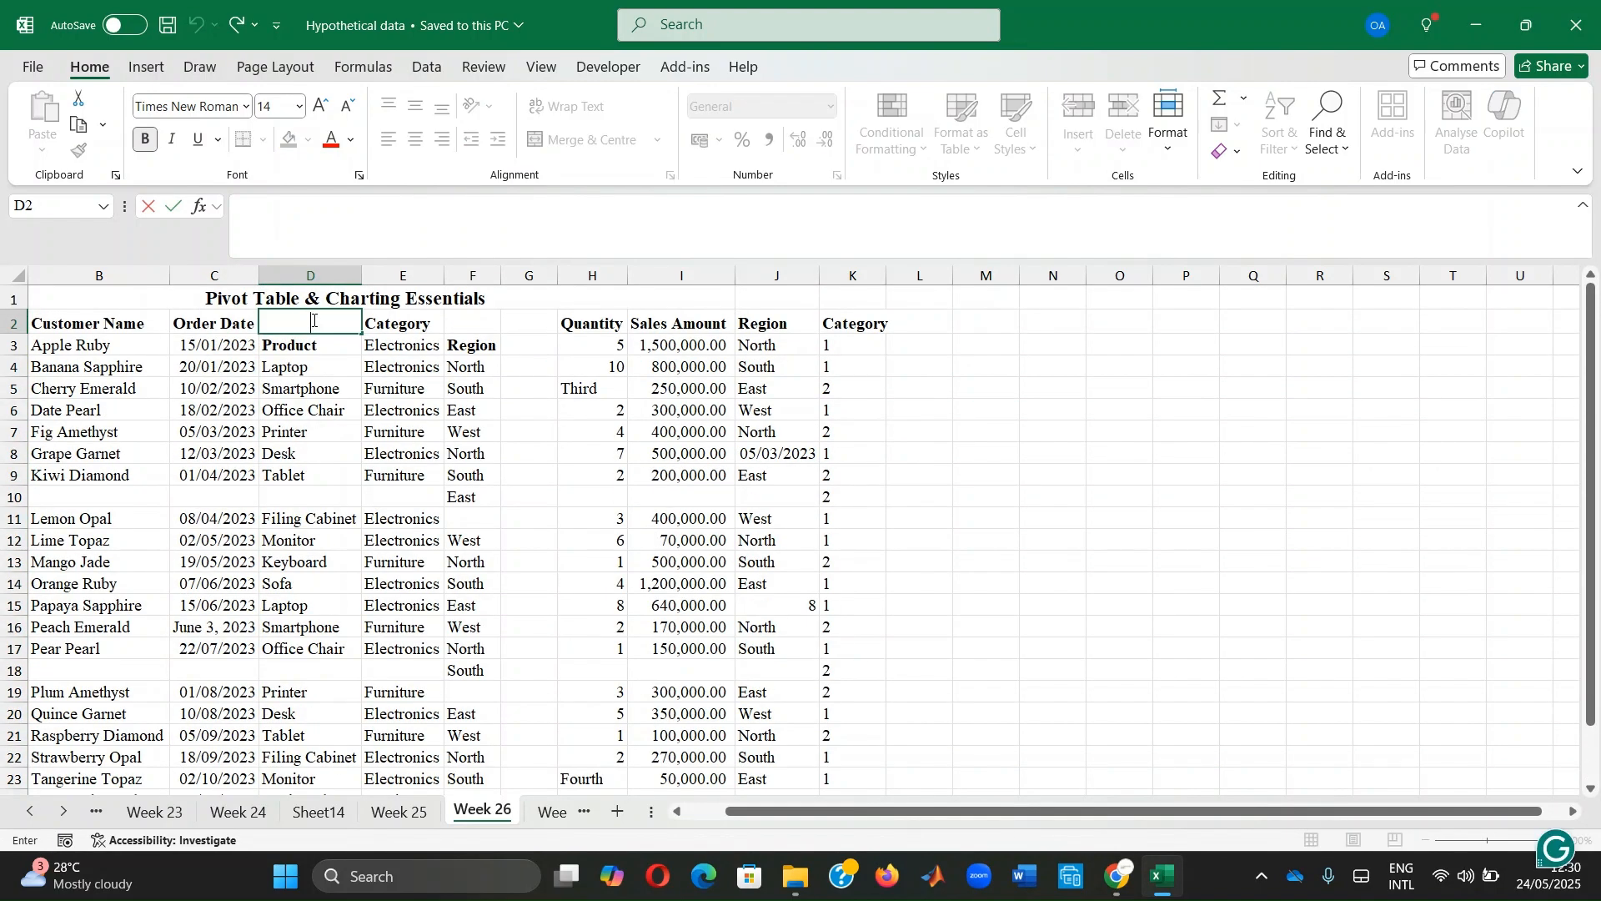
left_click(460, 320, "ctrl")
right_click(460, 320)
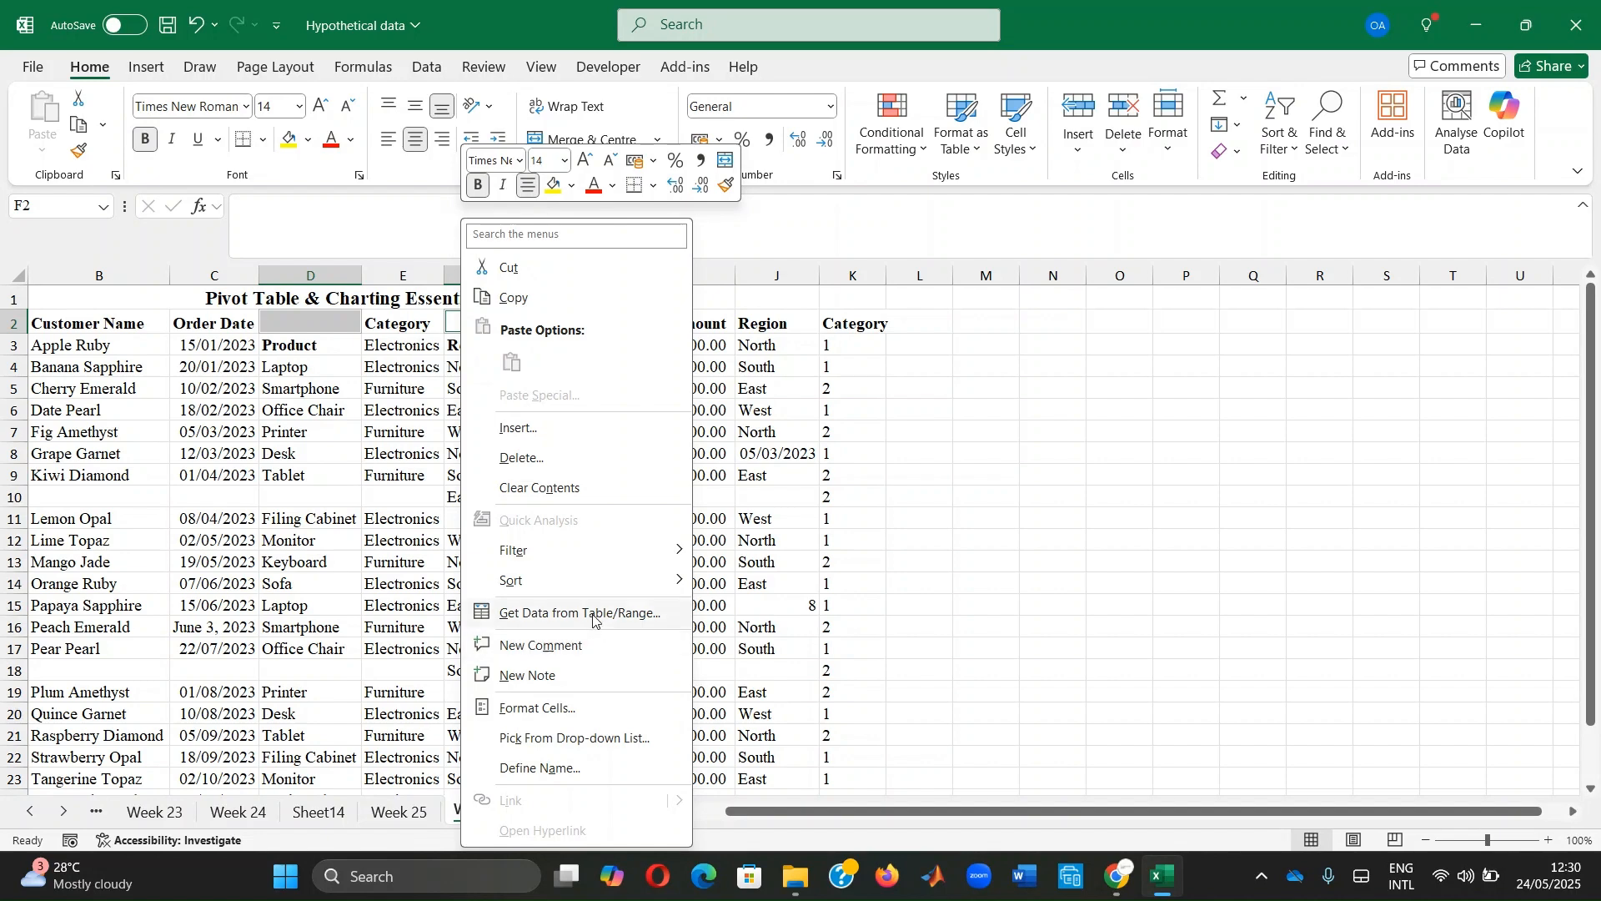
left_click(552, 458)
left_click(550, 480)
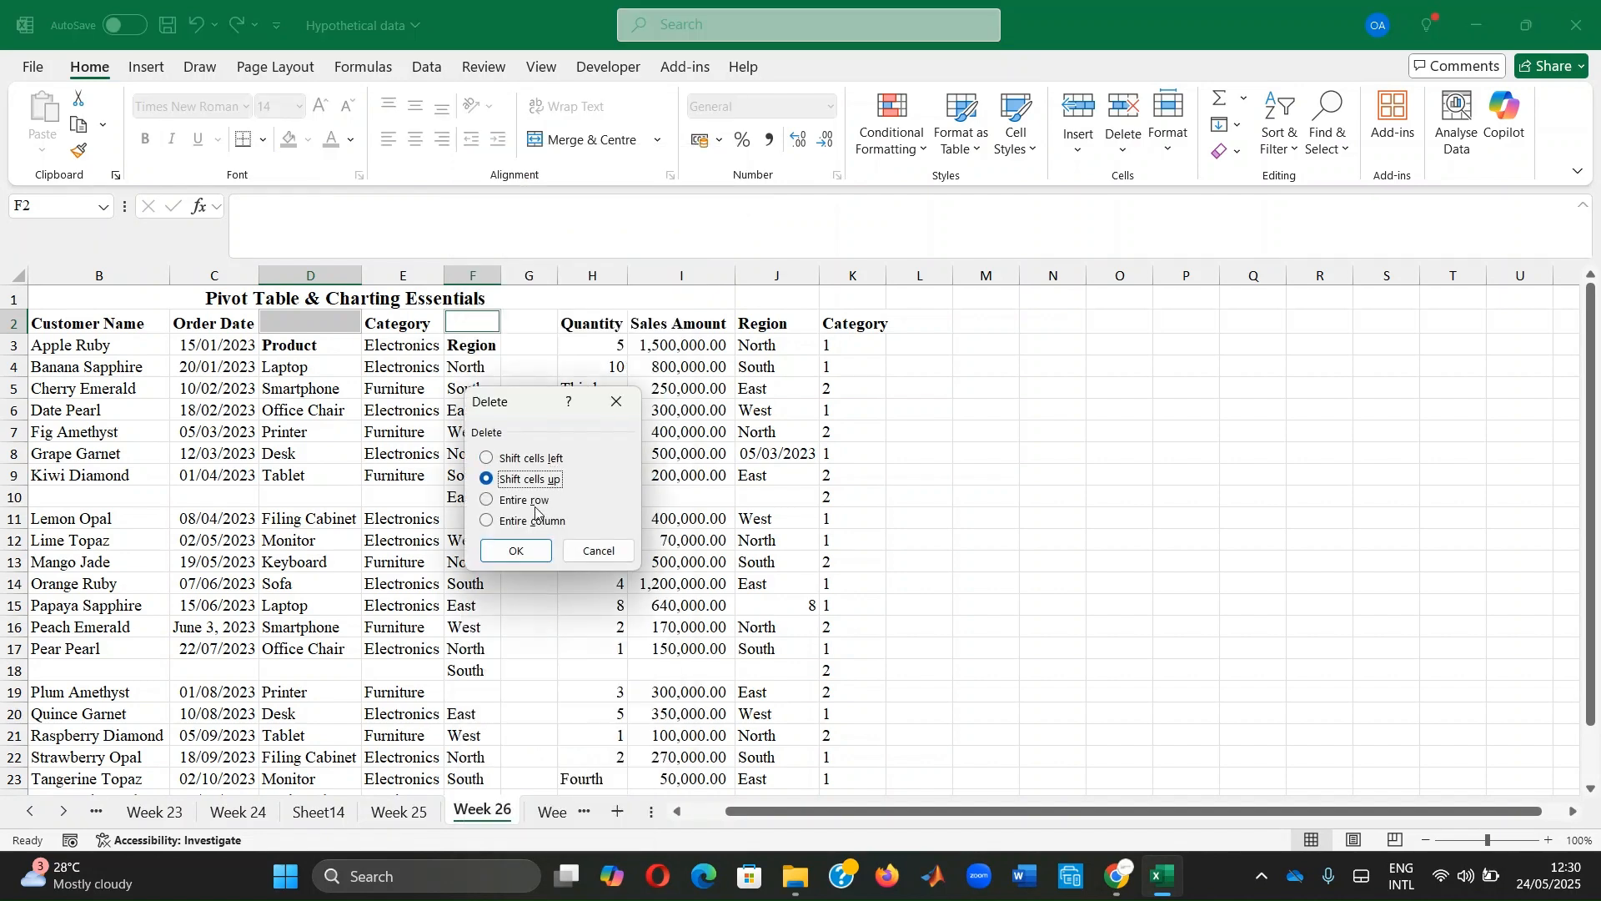
left_click(516, 550)
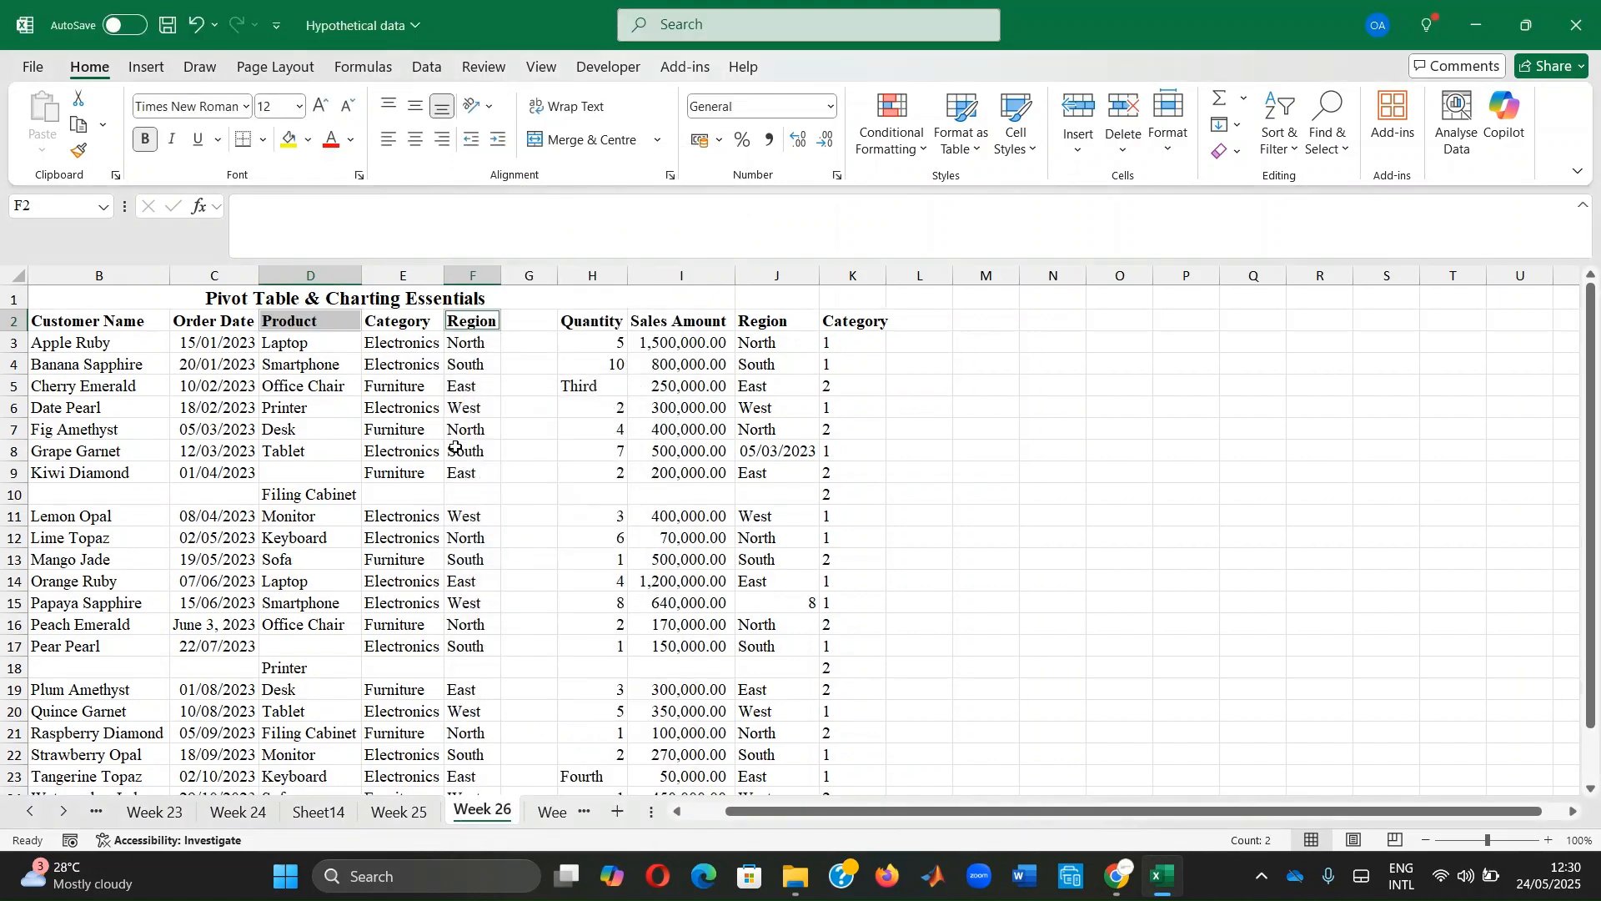
right_click(302, 472)
left_click(370, 427)
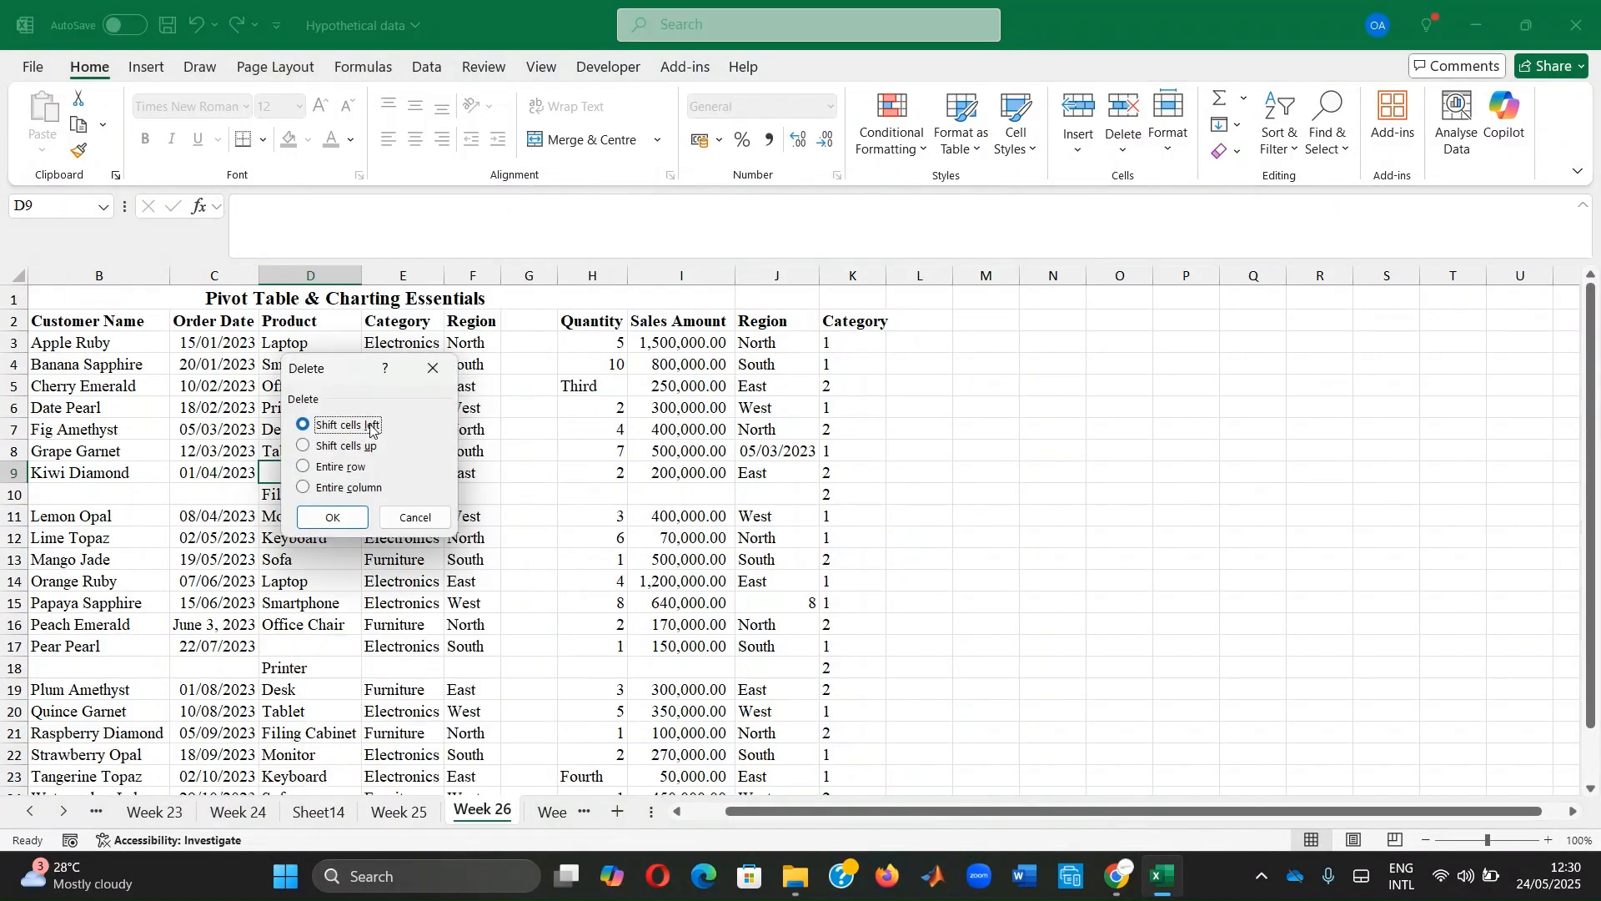
left_click(437, 370)
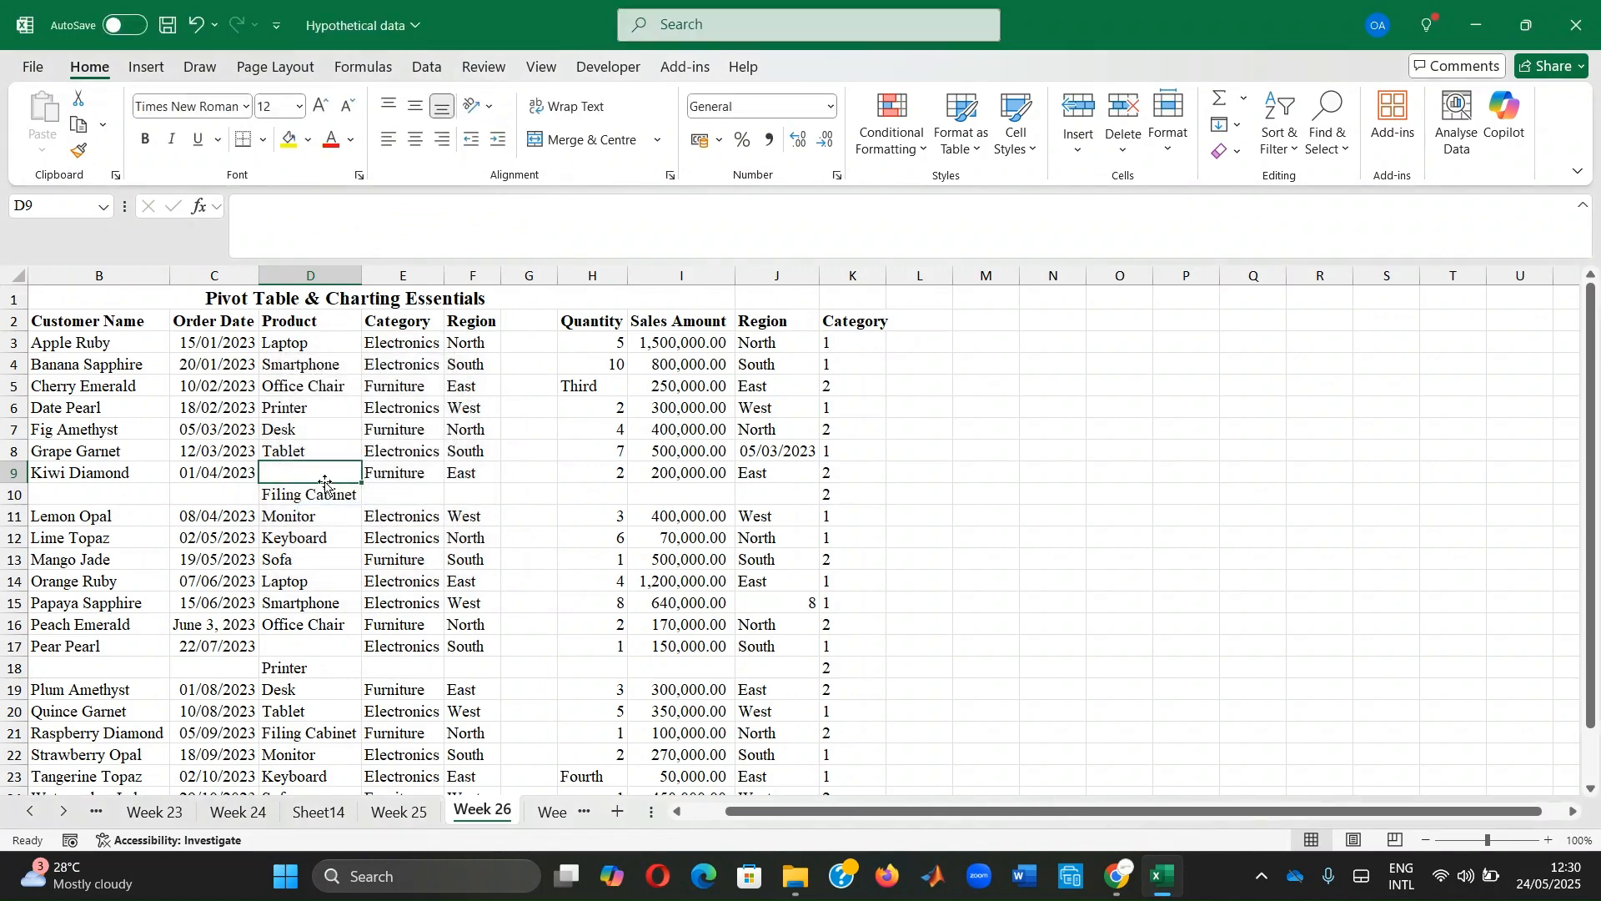
Delete the blank Product cell D9, shifting the cells below it up
right_click(280, 472)
left_click(334, 424)
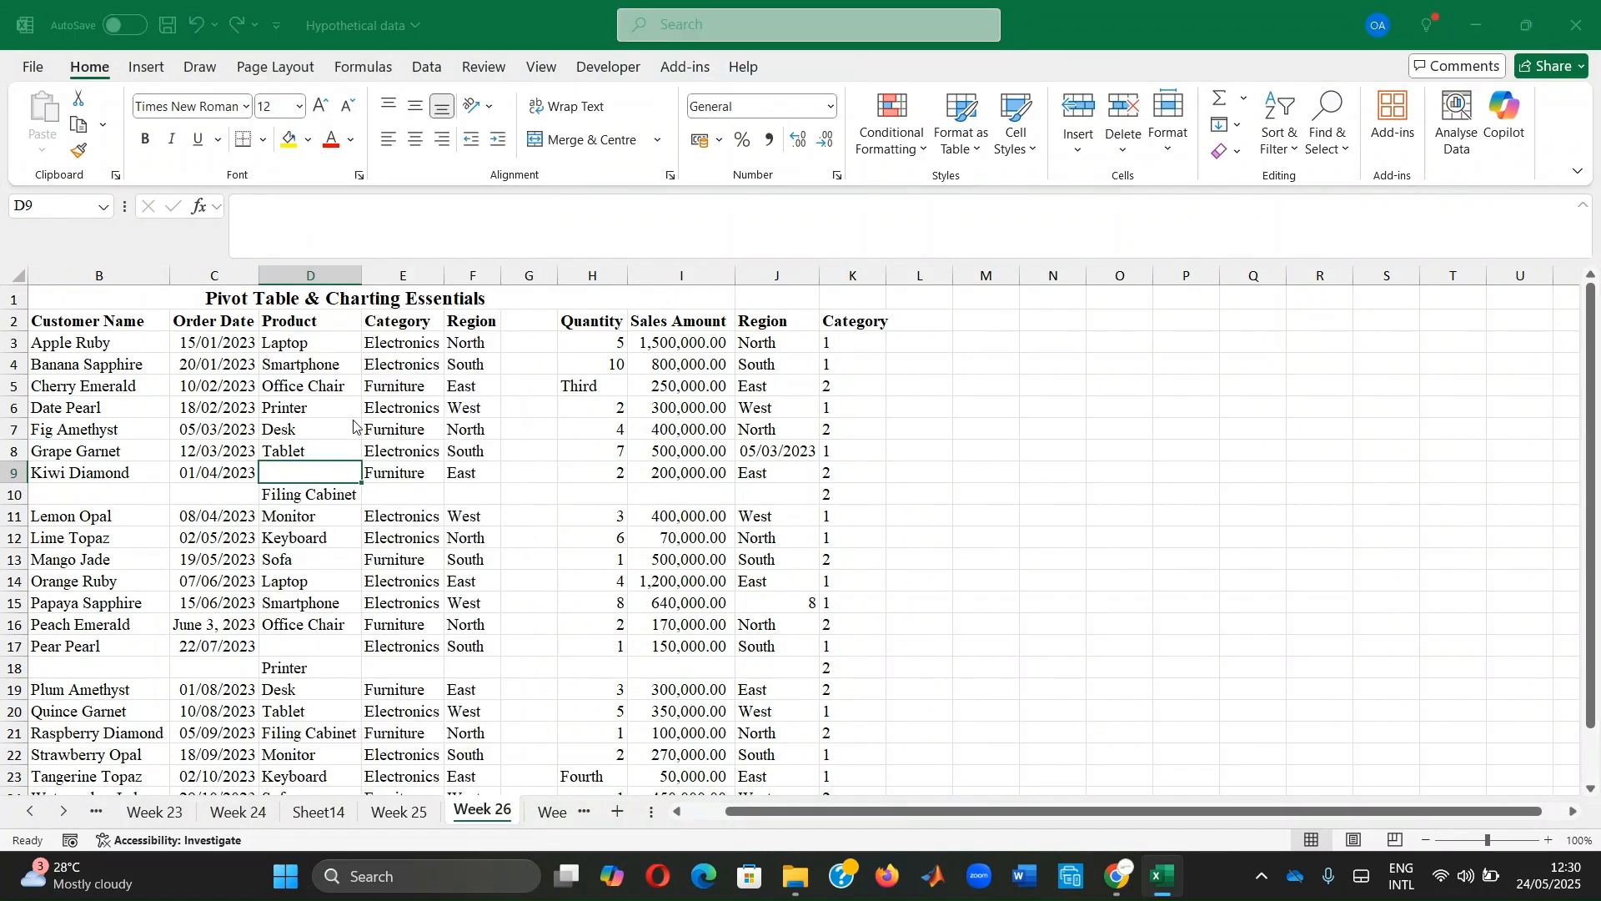
left_click(322, 442)
left_click(316, 514)
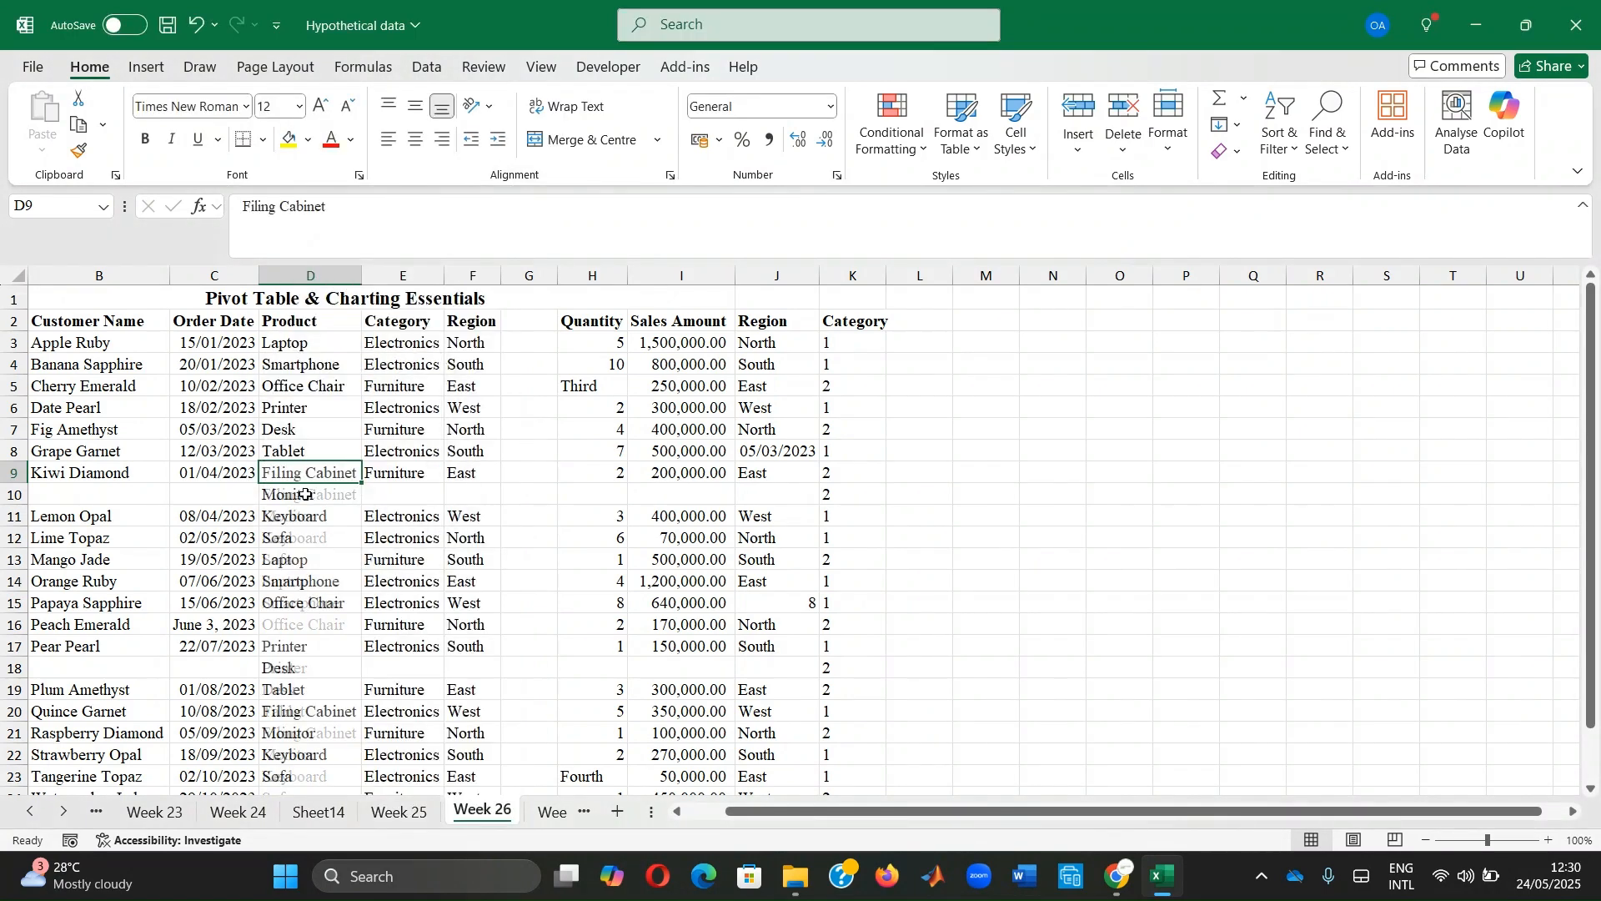
left_click(280, 495)
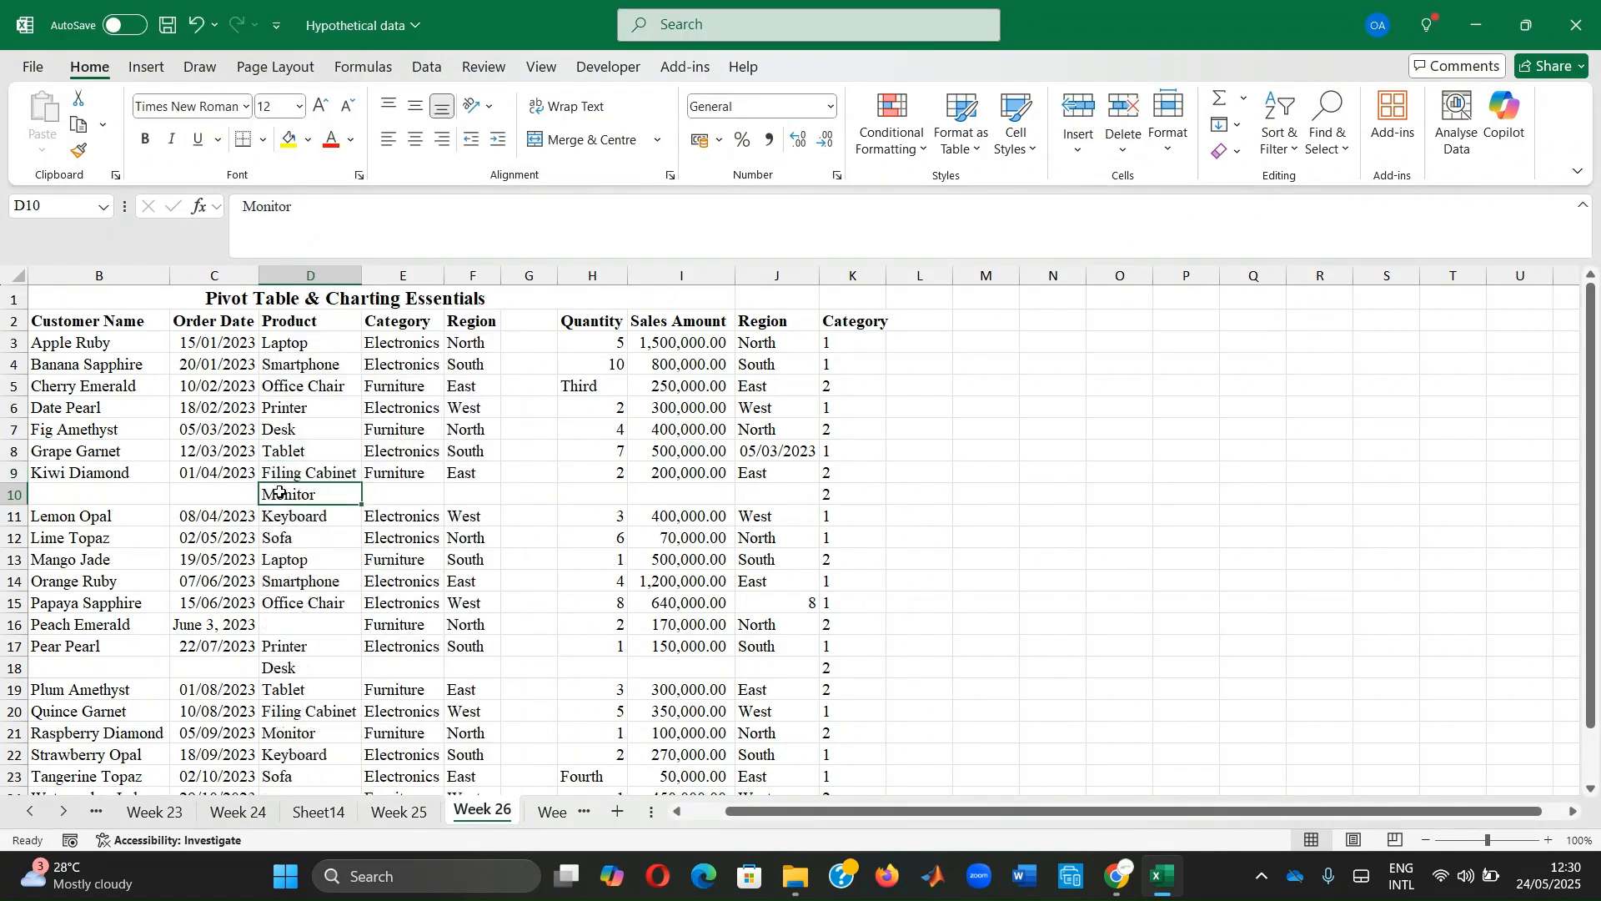
Delete the blank Product cell D16, shifting the cells below it up
left_click(308, 631)
right_click(307, 630)
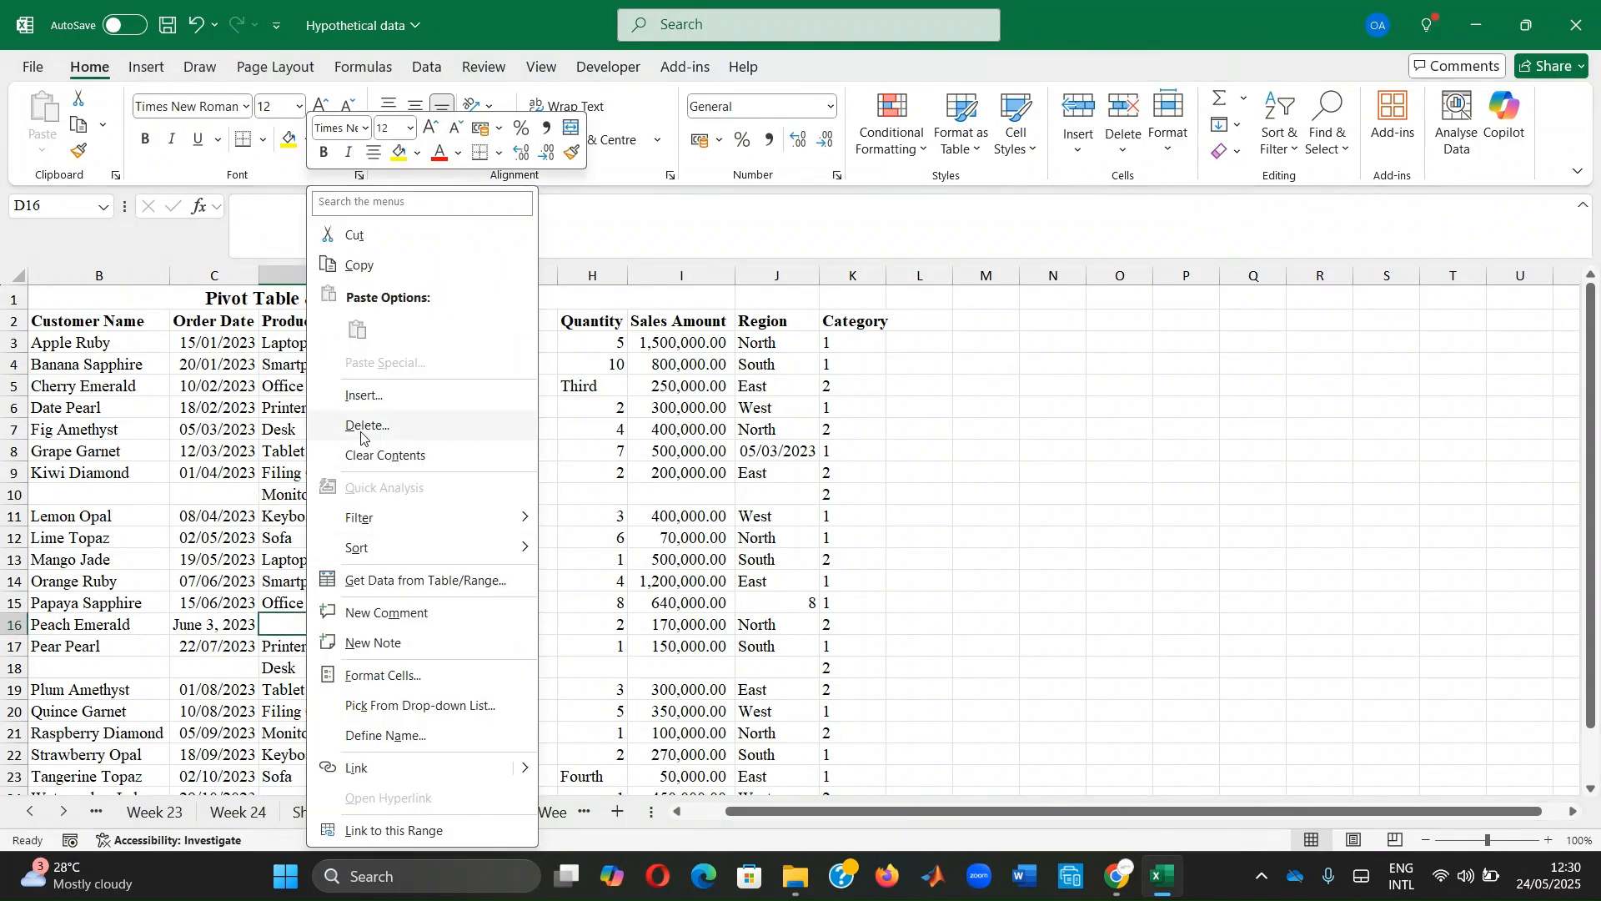
left_click(362, 428)
left_click(342, 450)
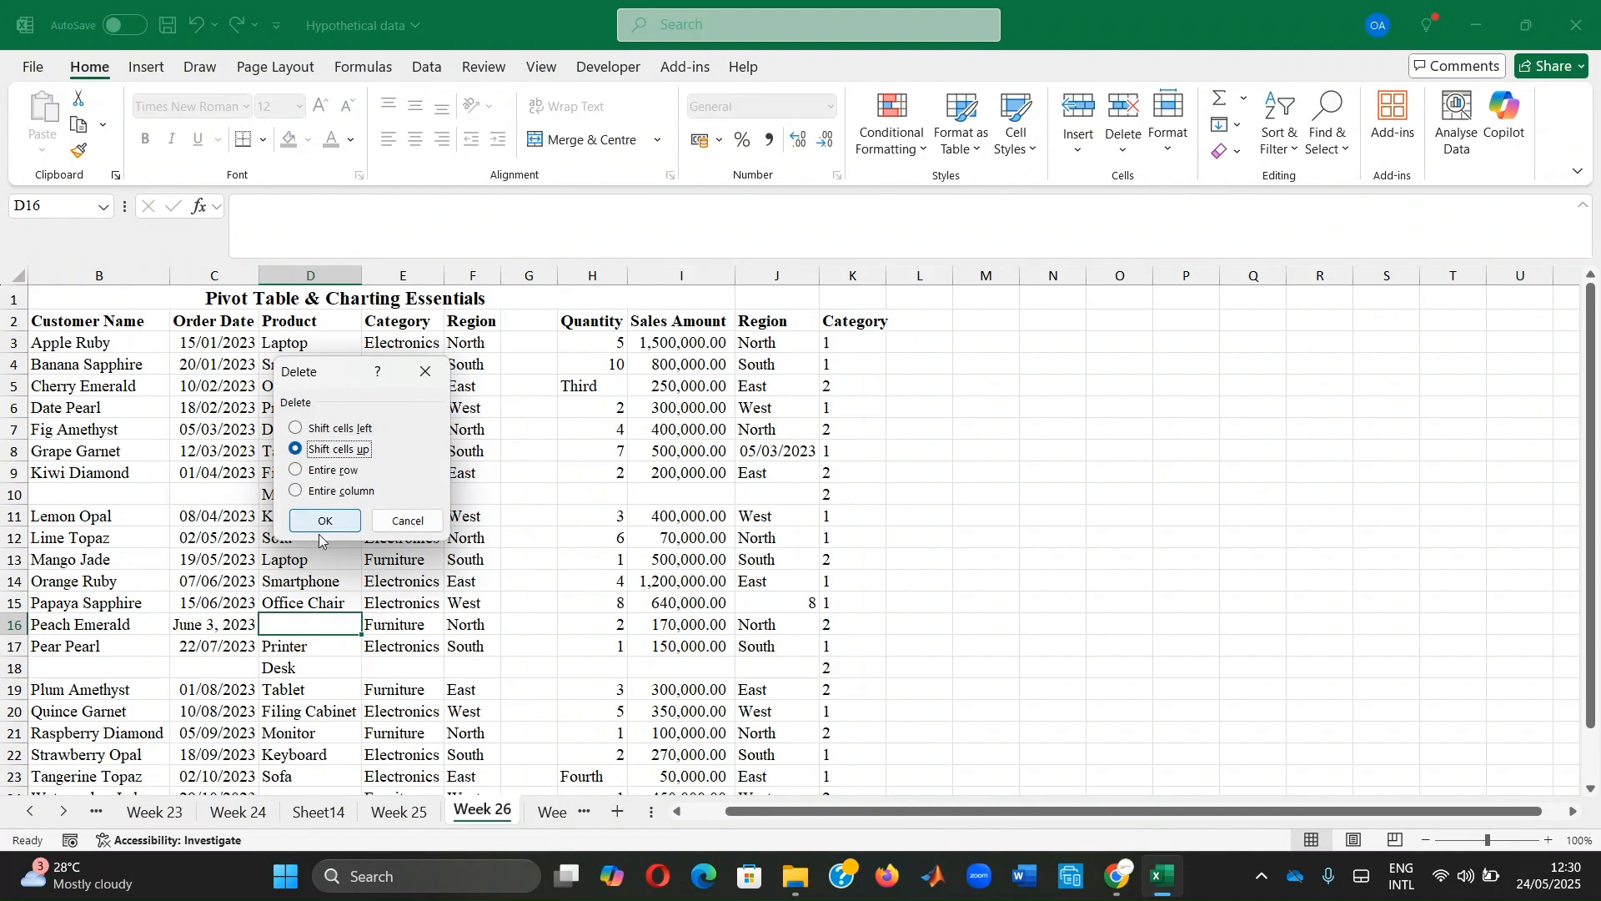
left_click(312, 522)
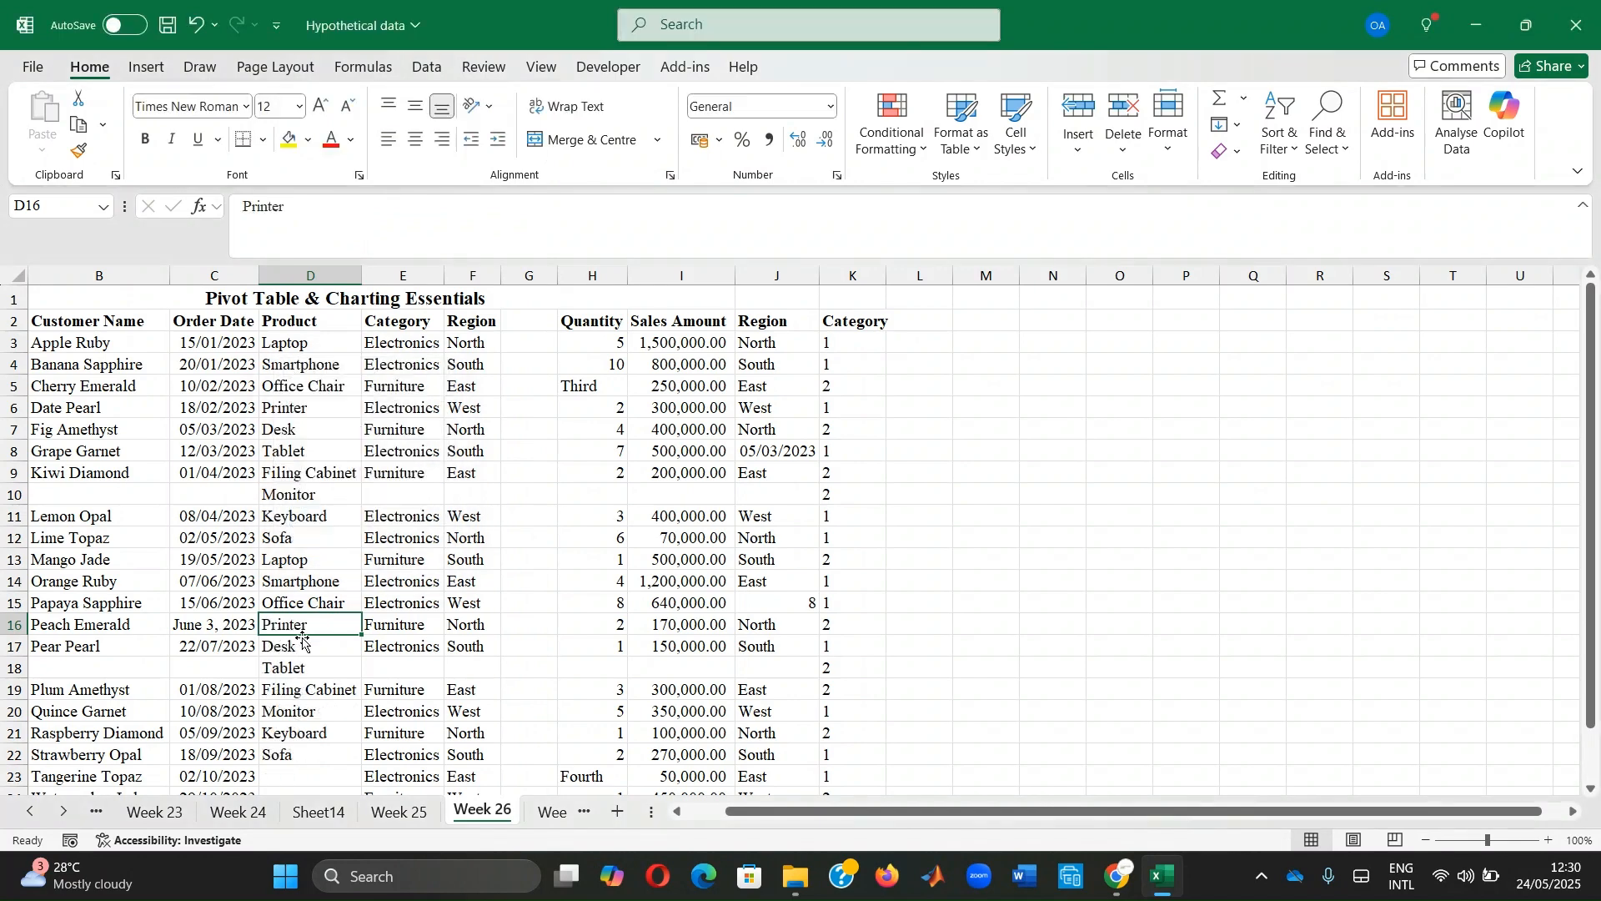
Insert a blank cell at D10 in the Product column, shifting the existing cells down
left_click(291, 492)
right_click(291, 492)
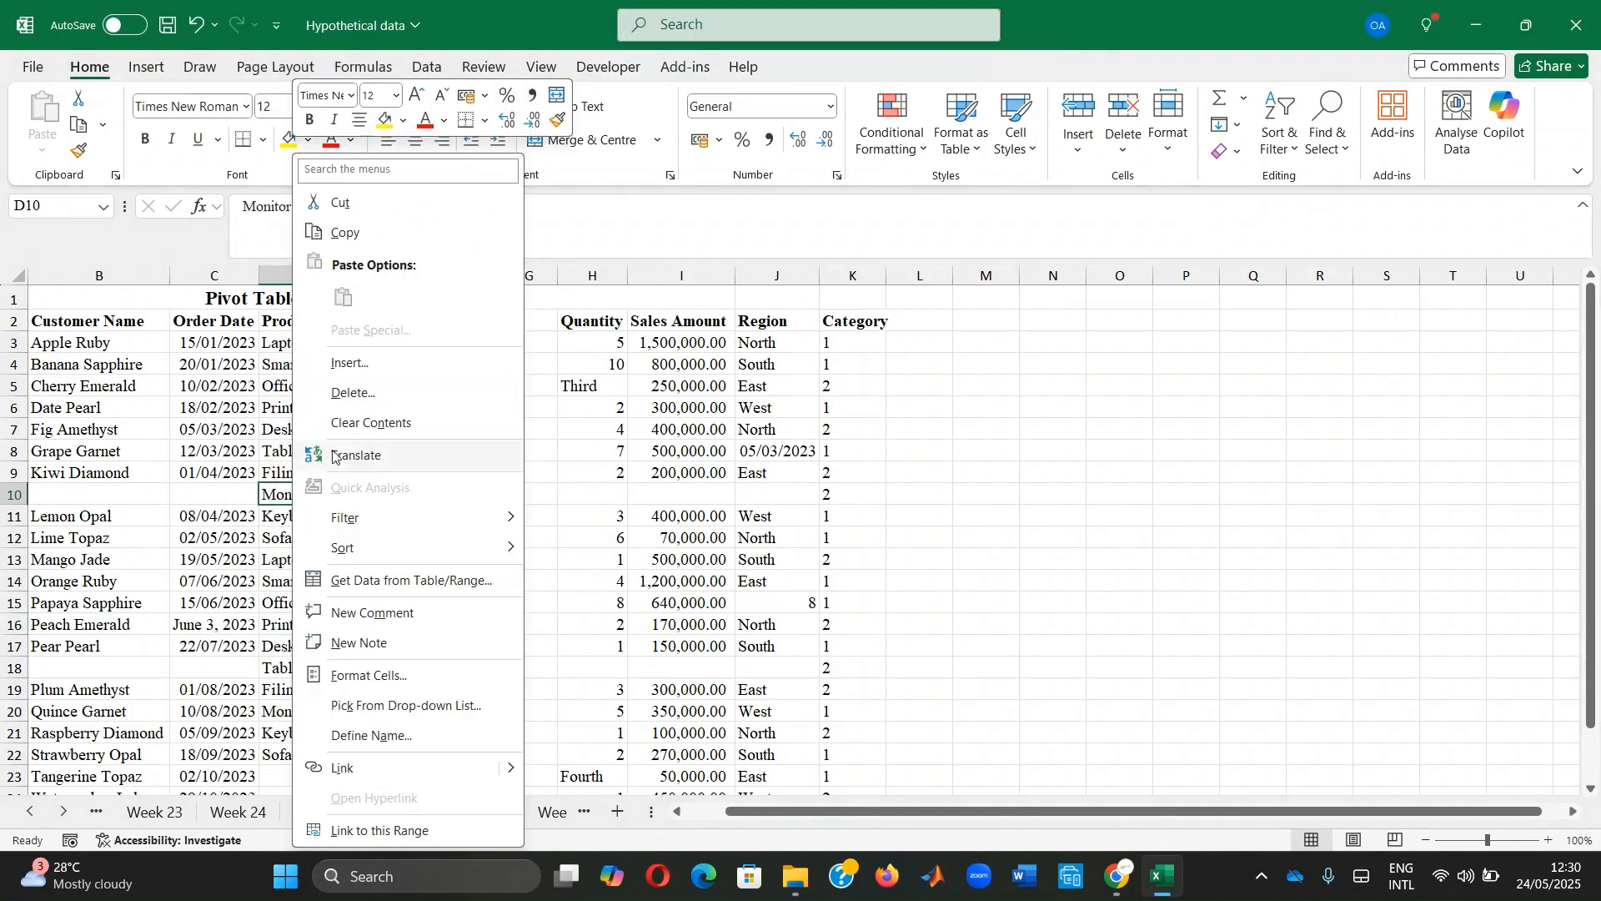
key("Escape")
key("ctrl+shift+plus")
left_click(343, 385)
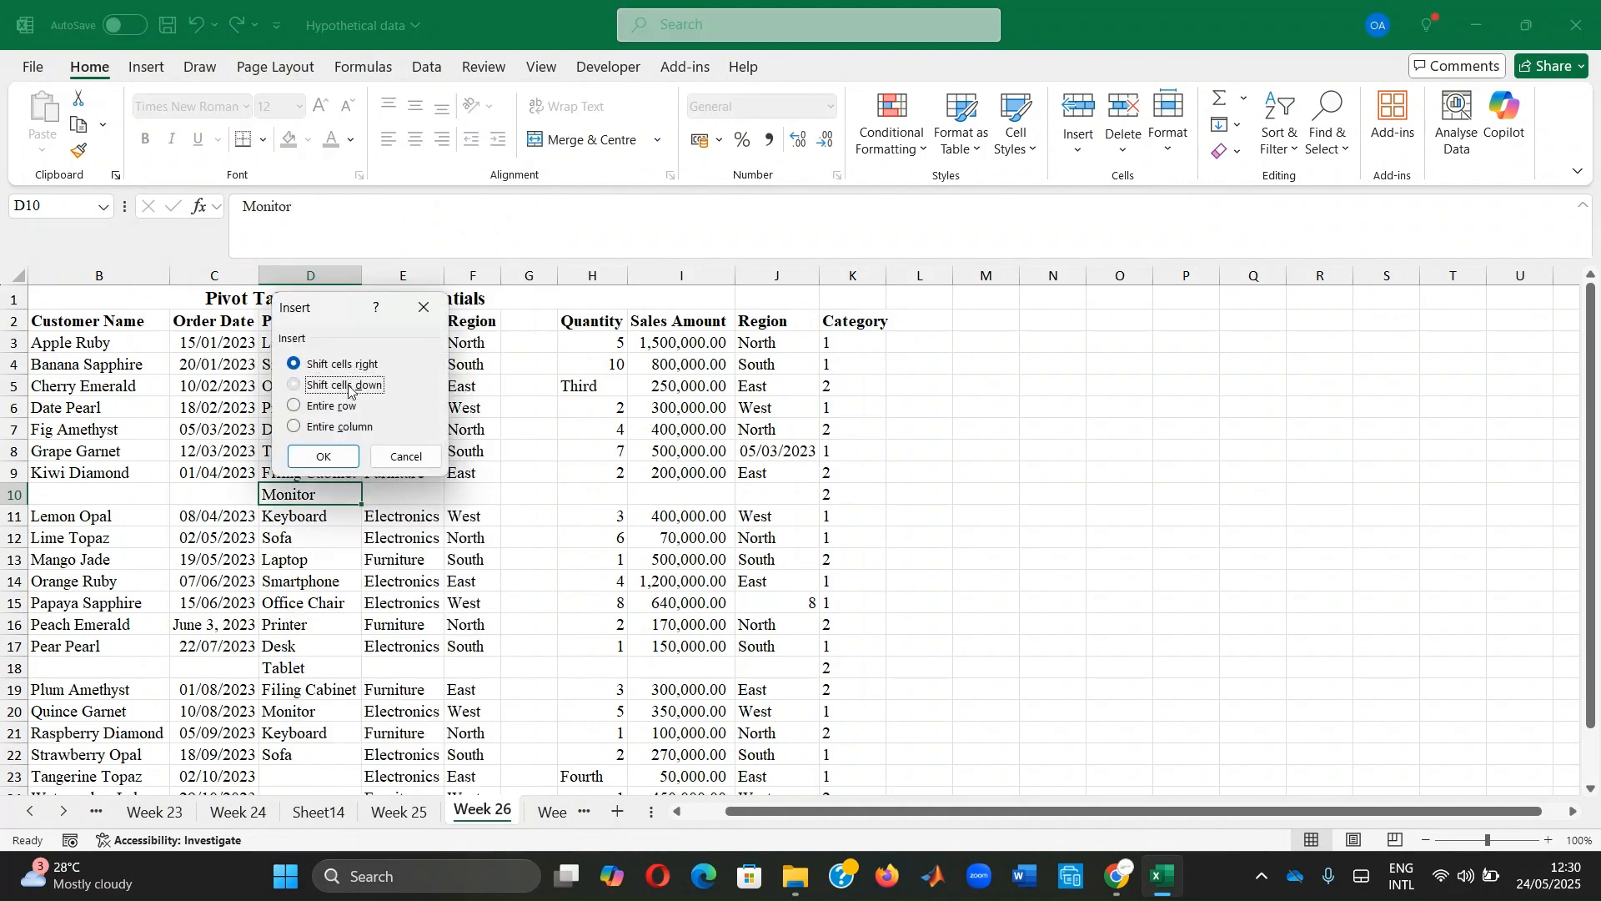
left_click(307, 458)
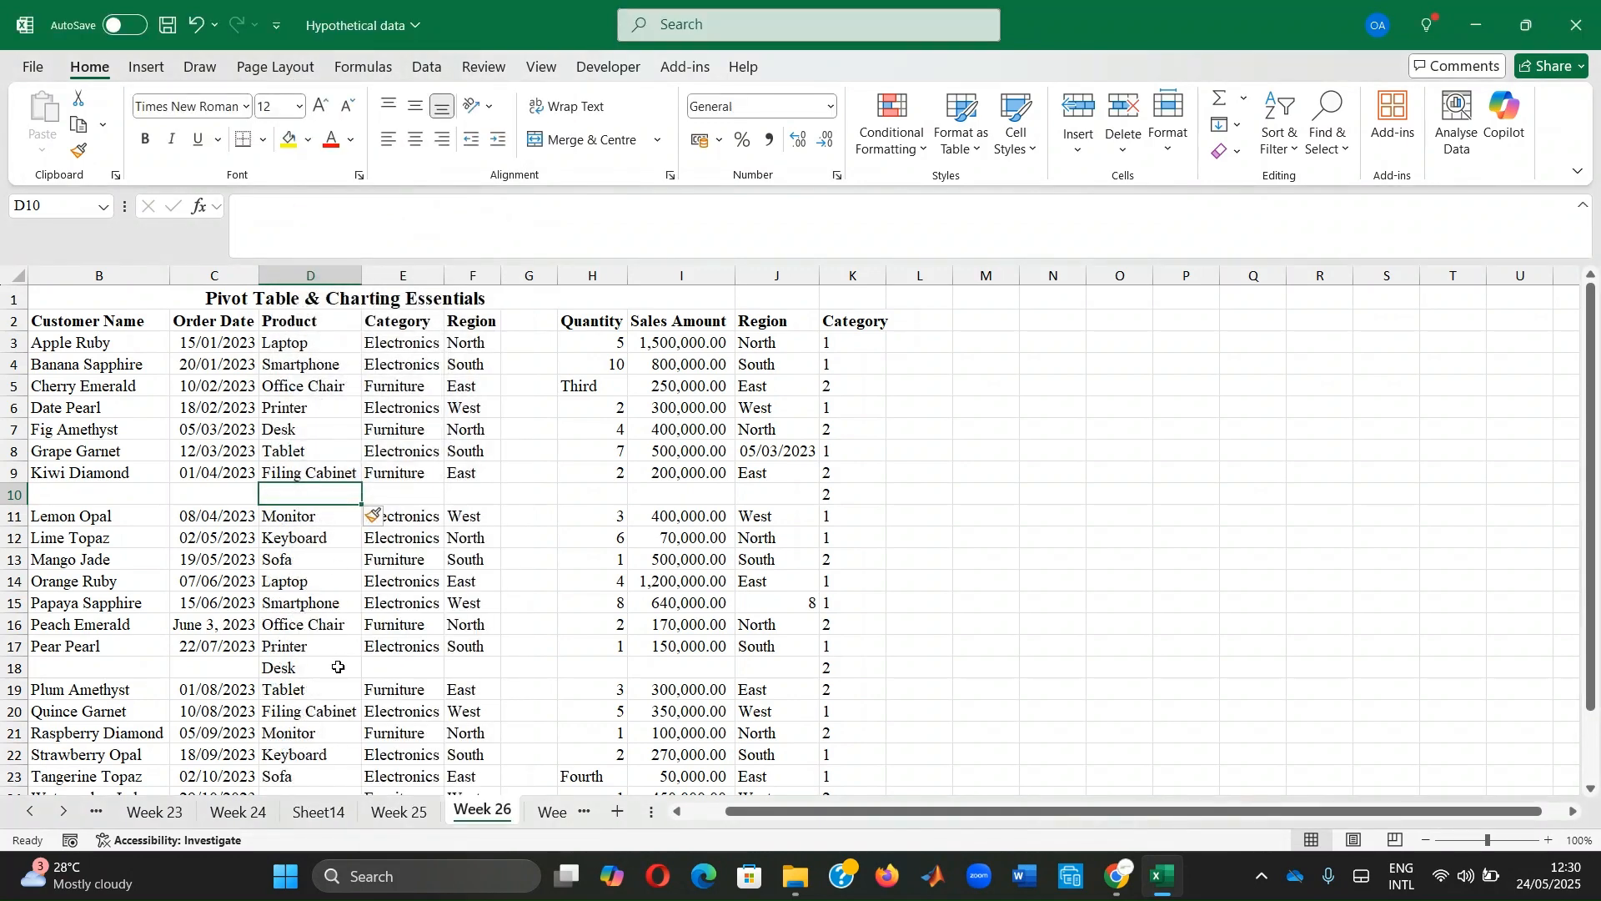
Insert a blank cell at D18 in the Product column, shifting the existing cells down
right_click(322, 671)
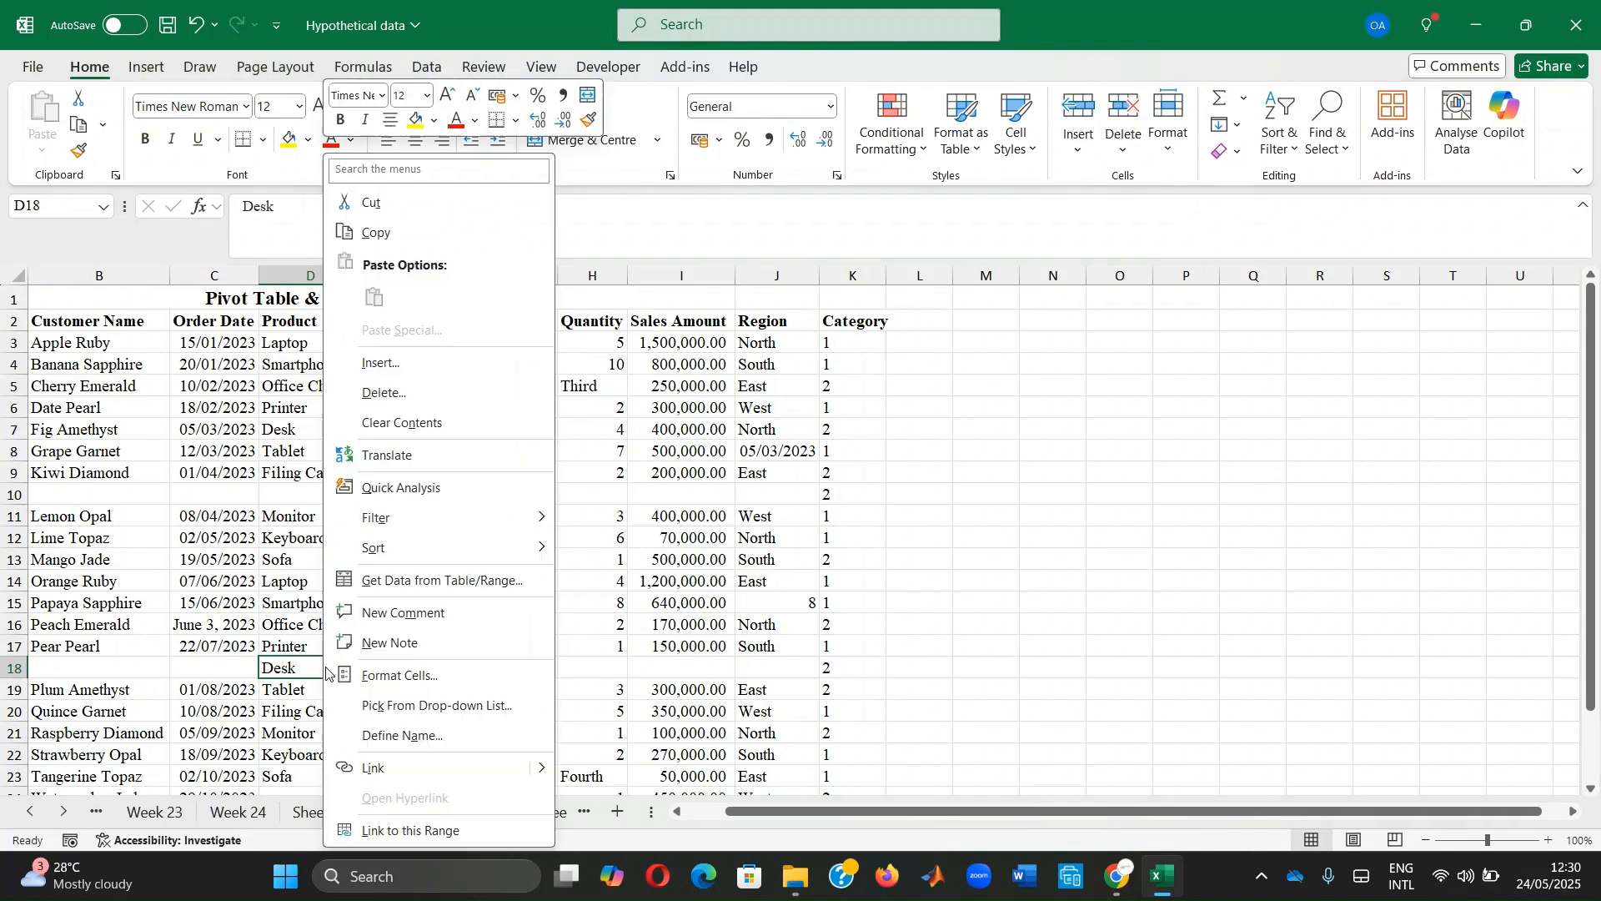
left_click(390, 366)
left_click(367, 388)
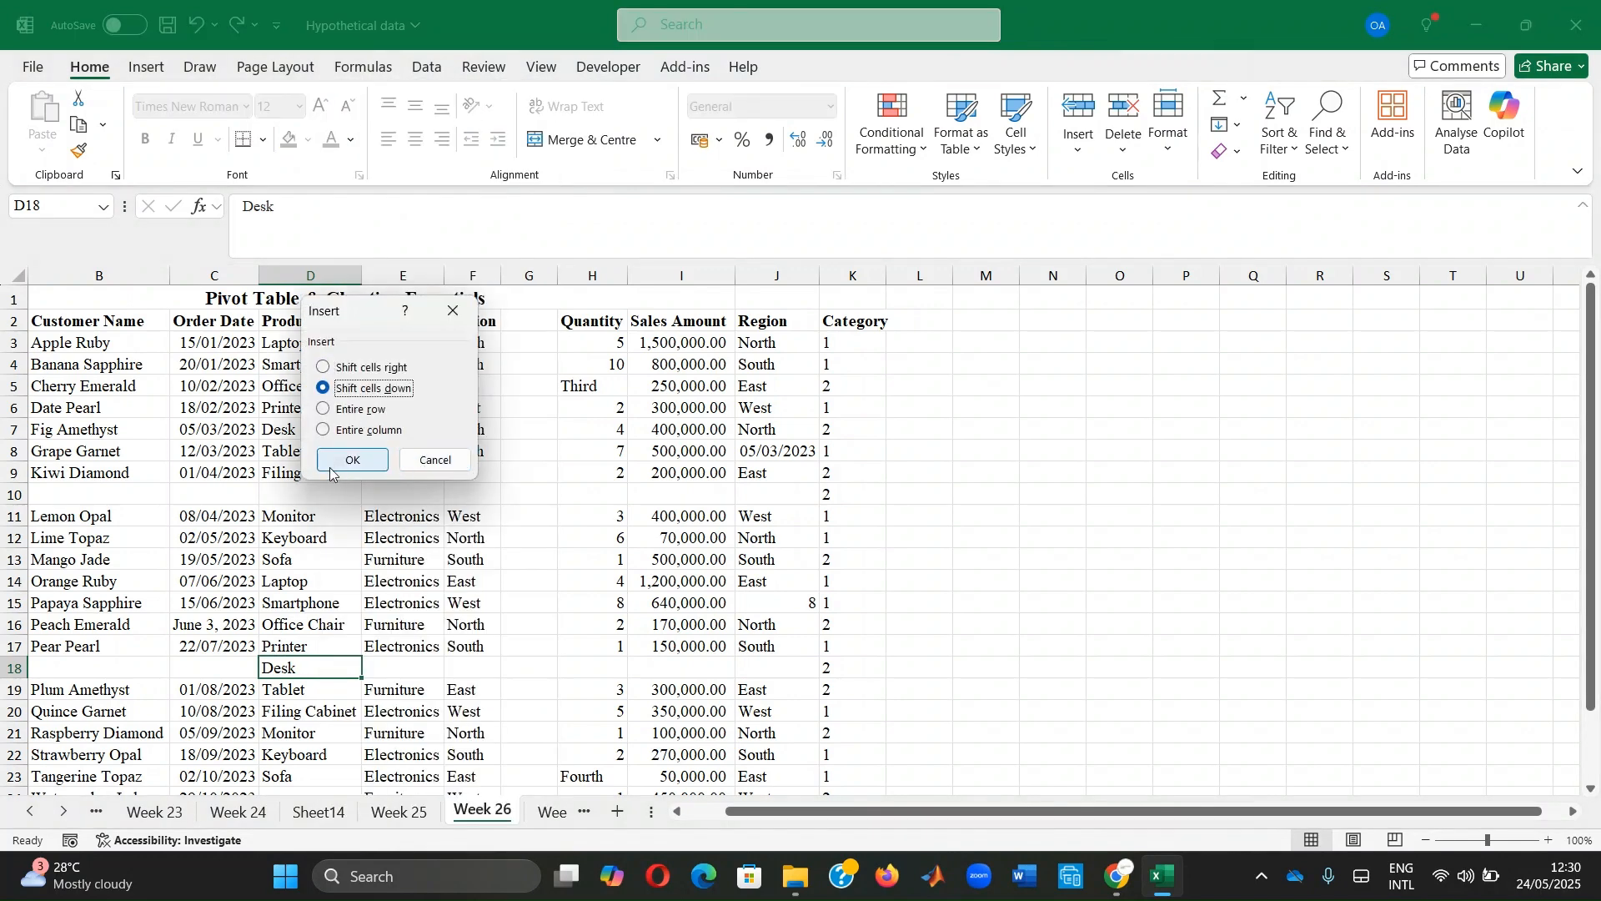
left_click(353, 464)
scroll(357, 570, "down", 2)
scroll(356, 571, "up", 2)
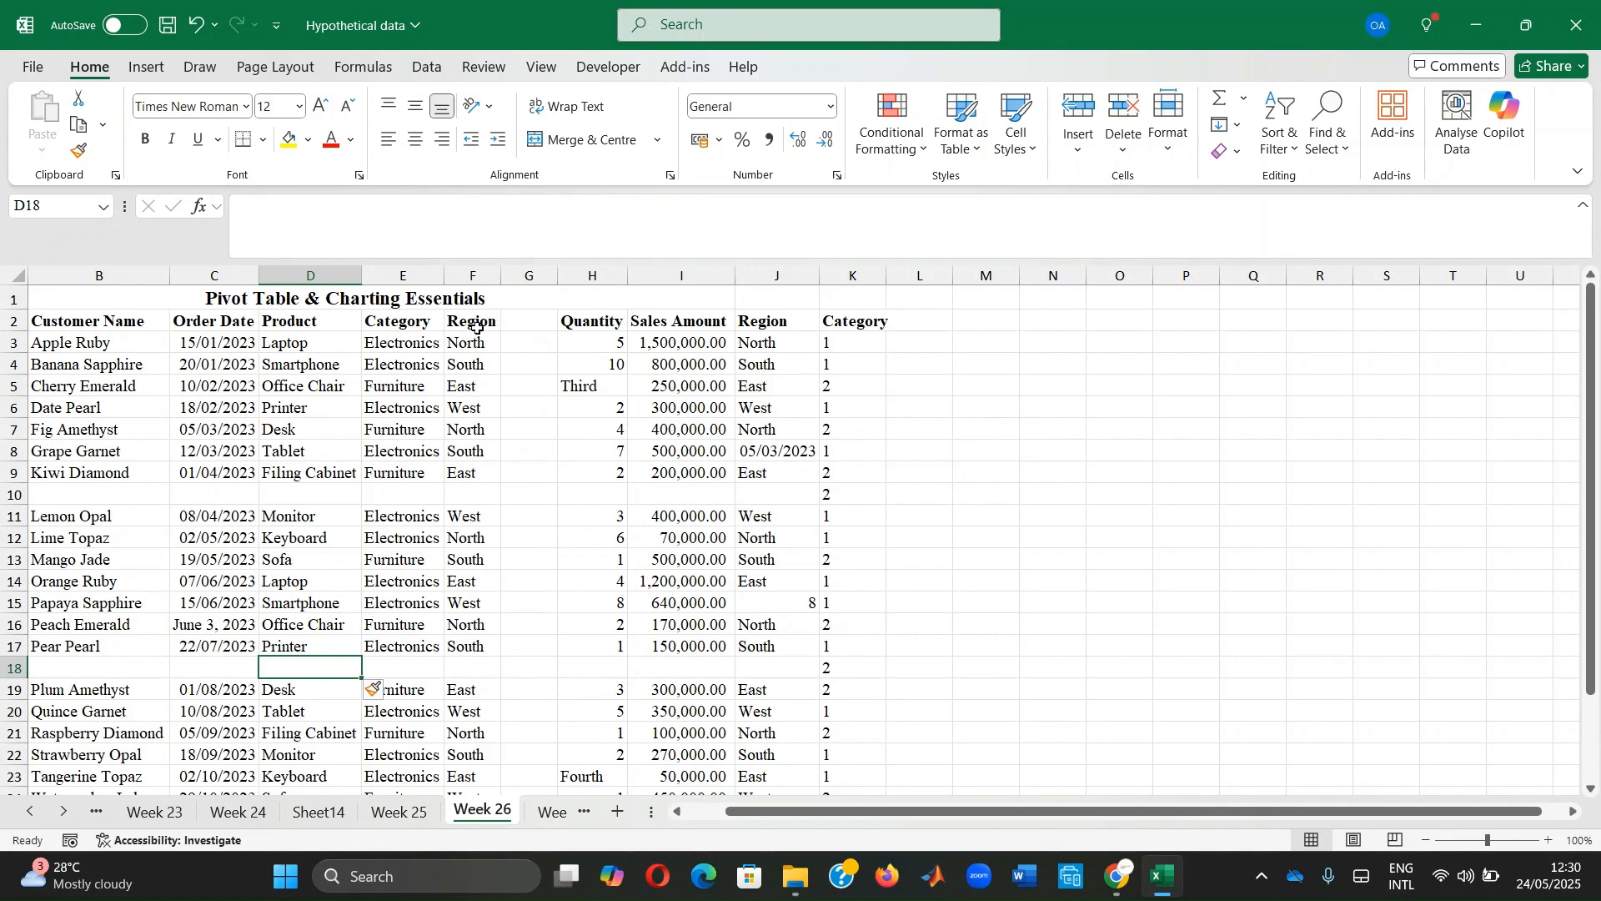
Delete the empty column G between Region and Quantity
left_click(529, 277)
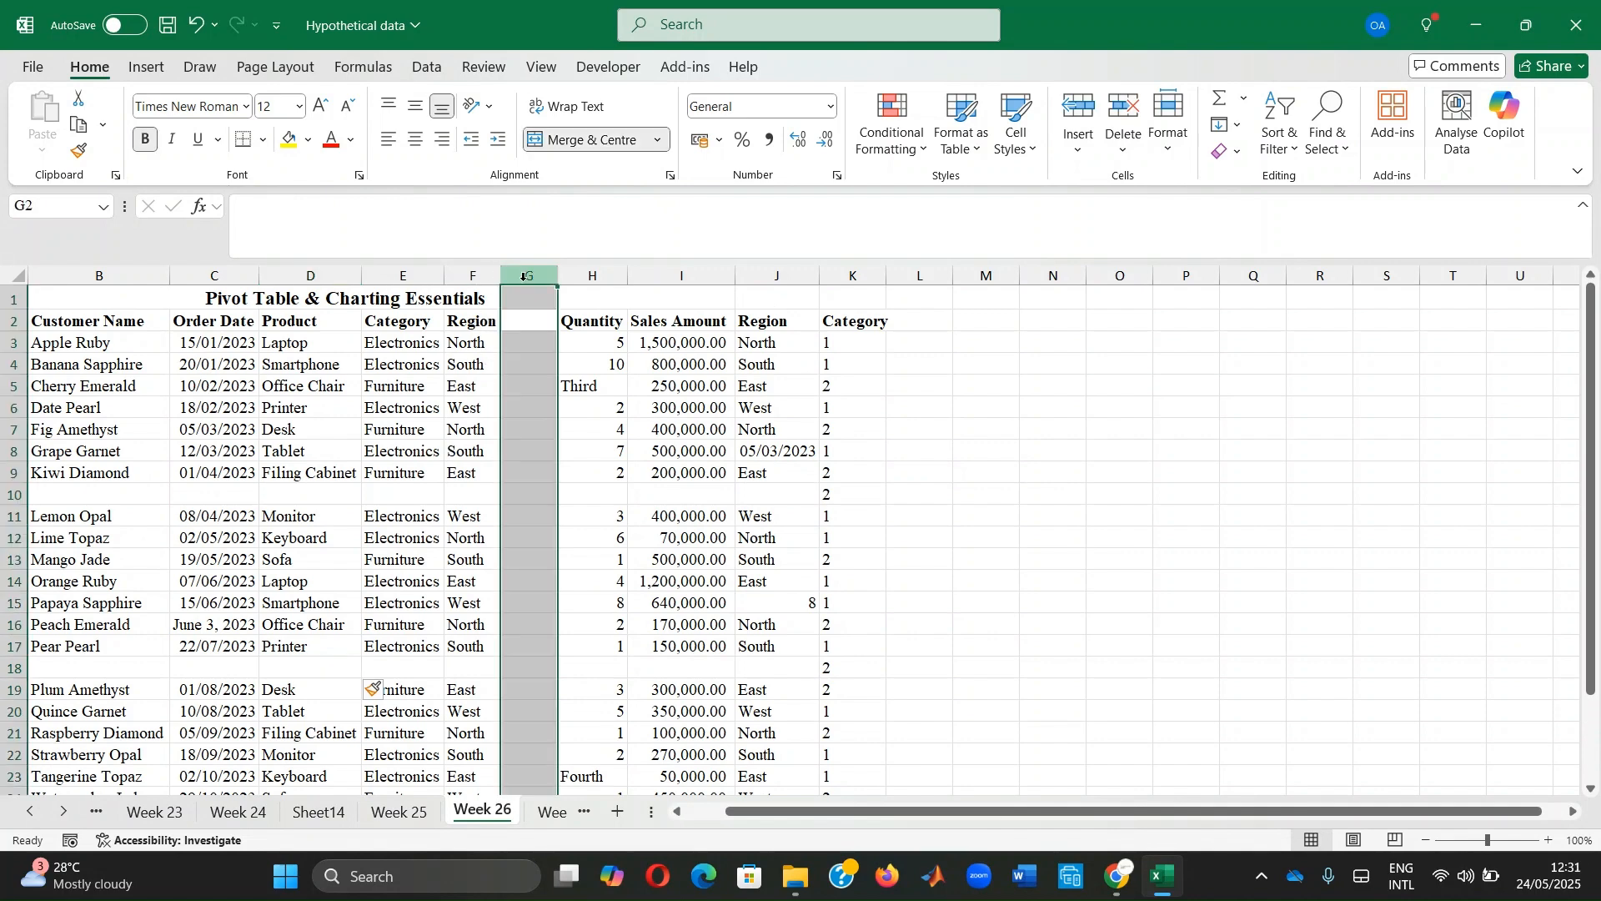
right_click(529, 277)
left_click(581, 520)
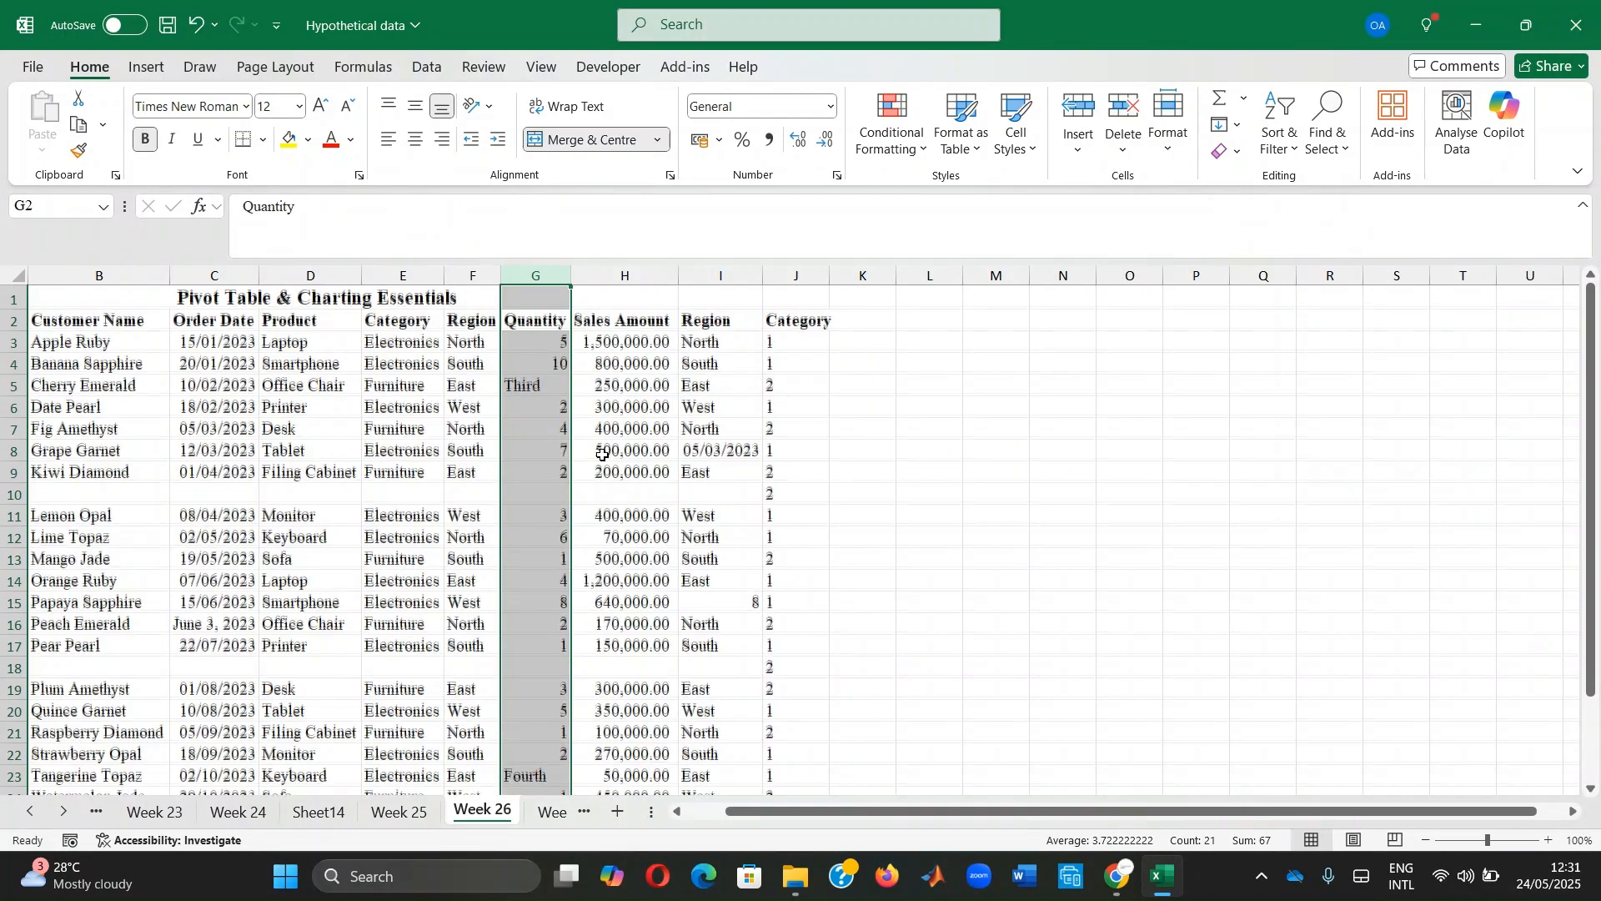
left_click(838, 403)
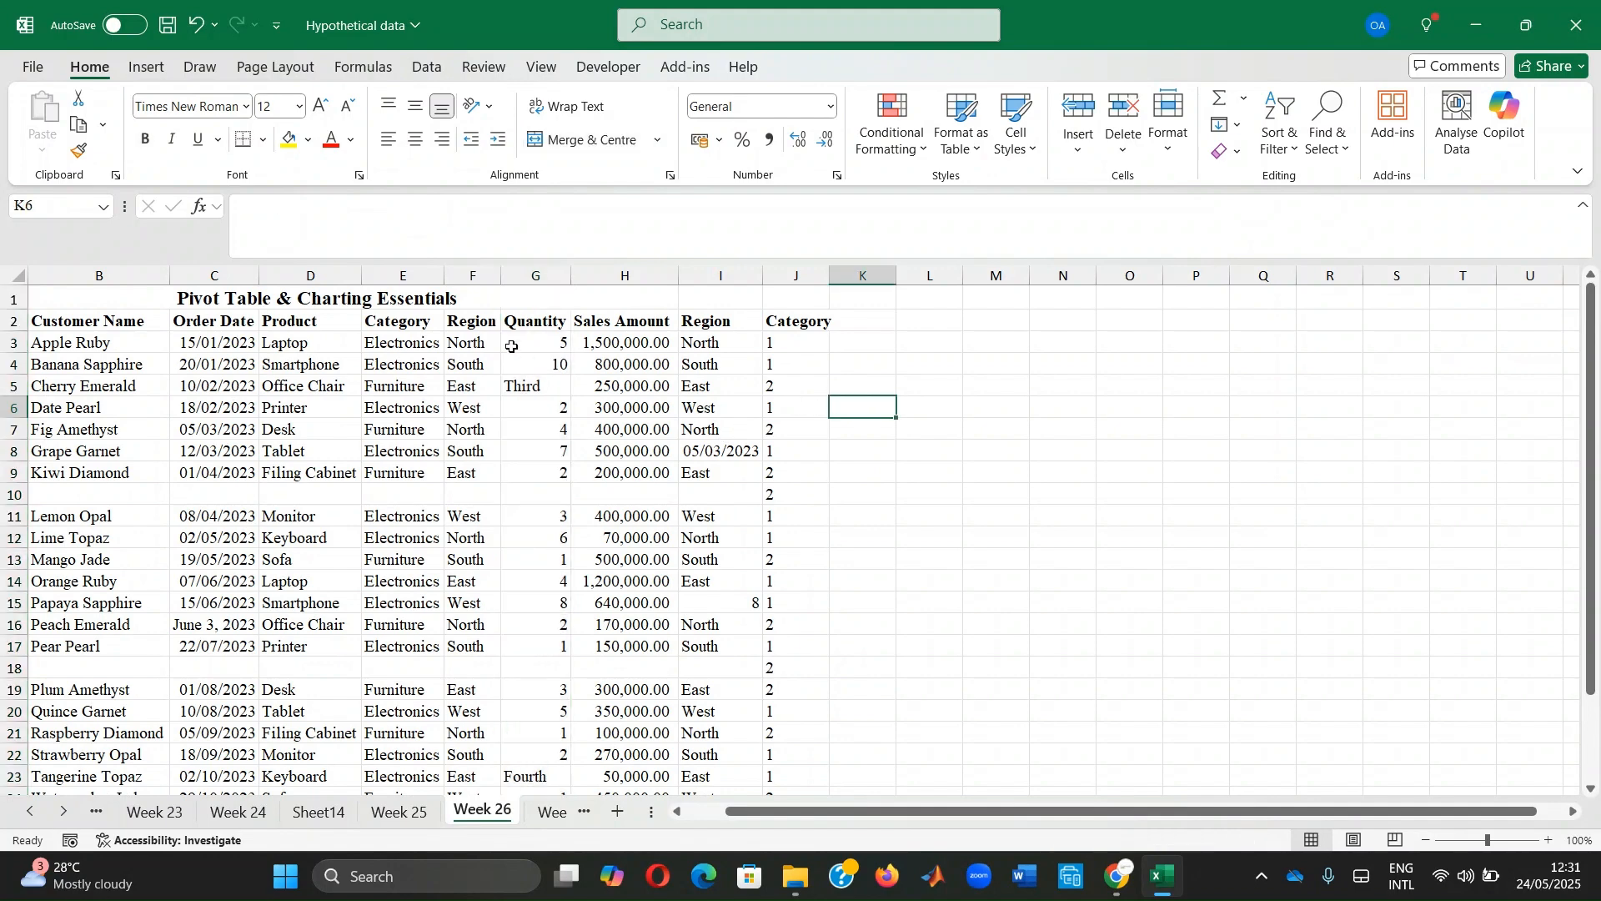
Delete the duplicate Region column I next to Sales Amount
left_click(476, 315)
left_click(703, 320)
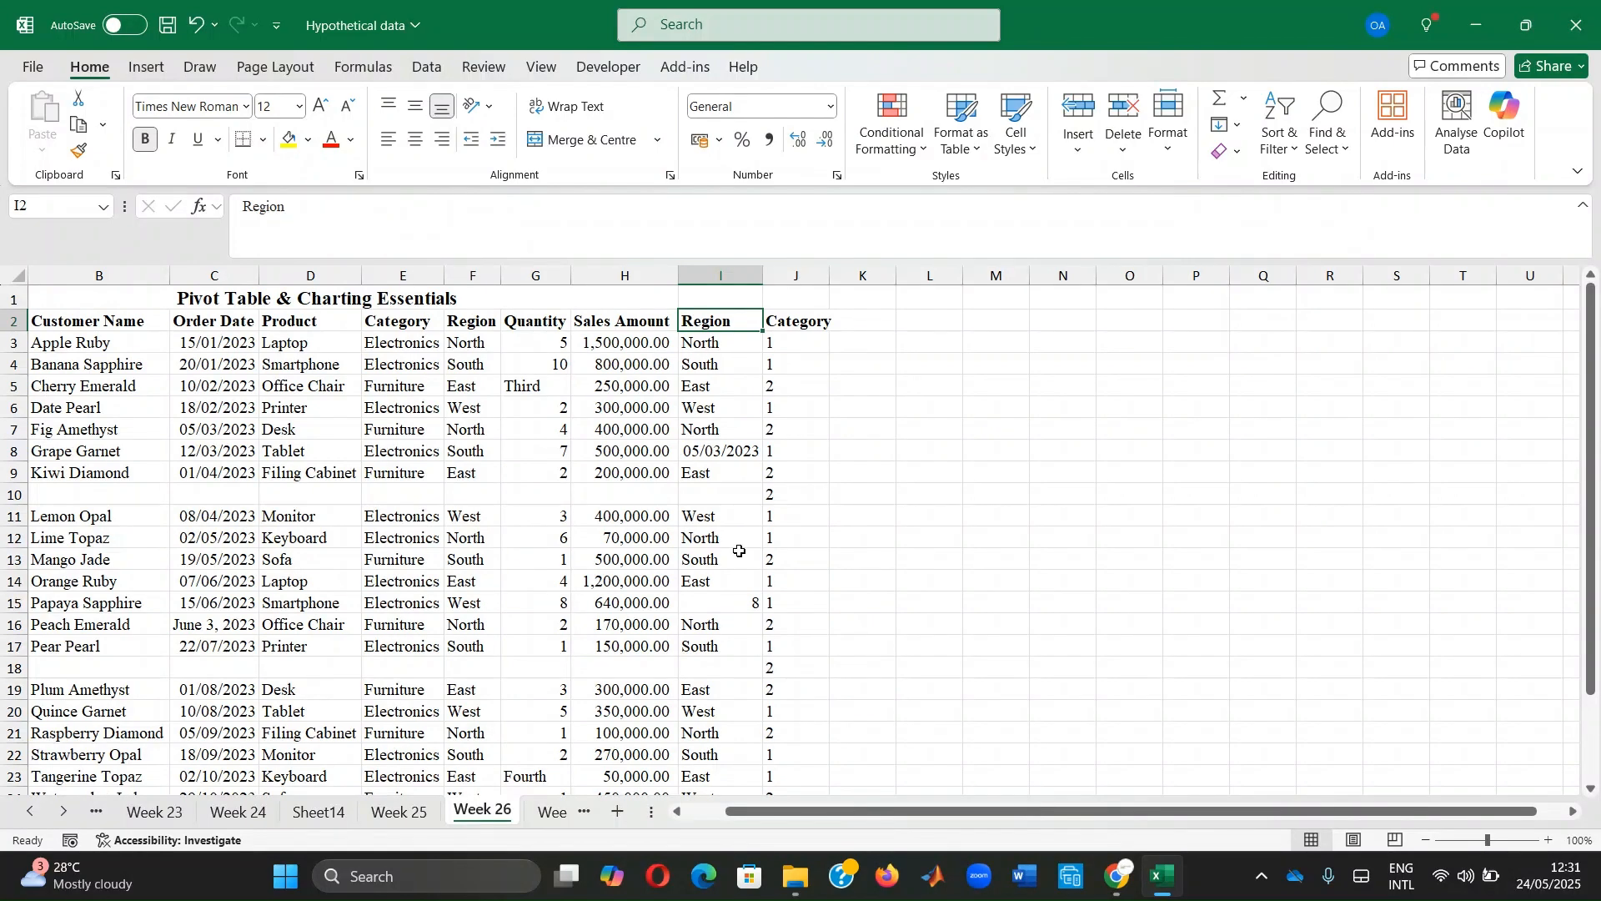
left_click(715, 265)
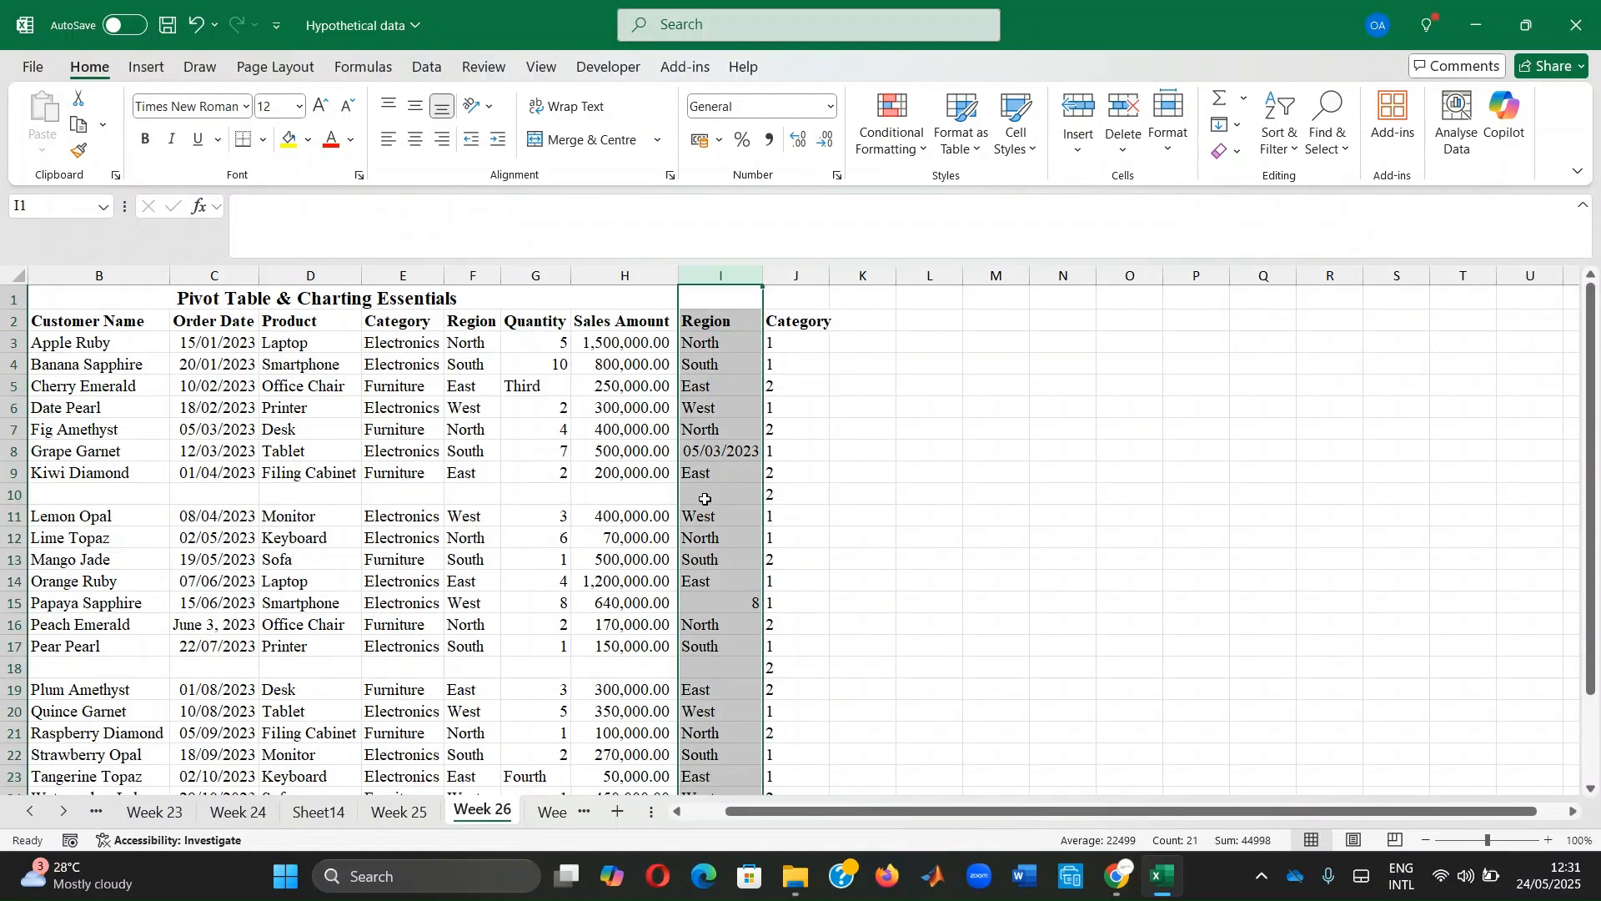
right_click(703, 275)
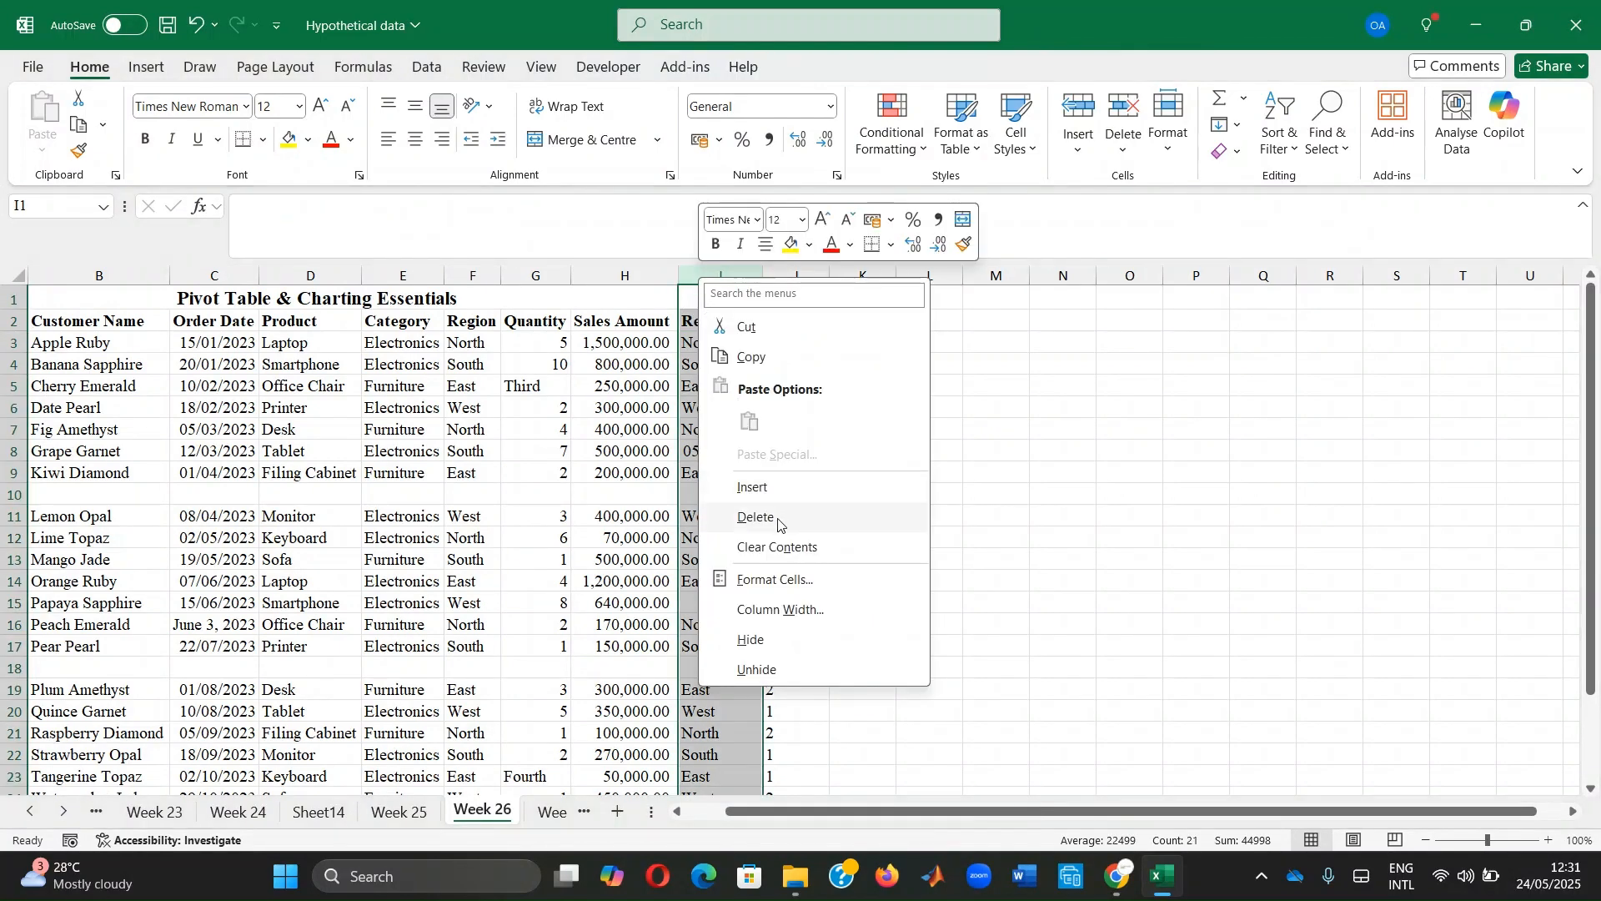
left_click(777, 518)
left_click(917, 472)
scroll(500, 451, "down", 1)
scroll(507, 450, "up", 1)
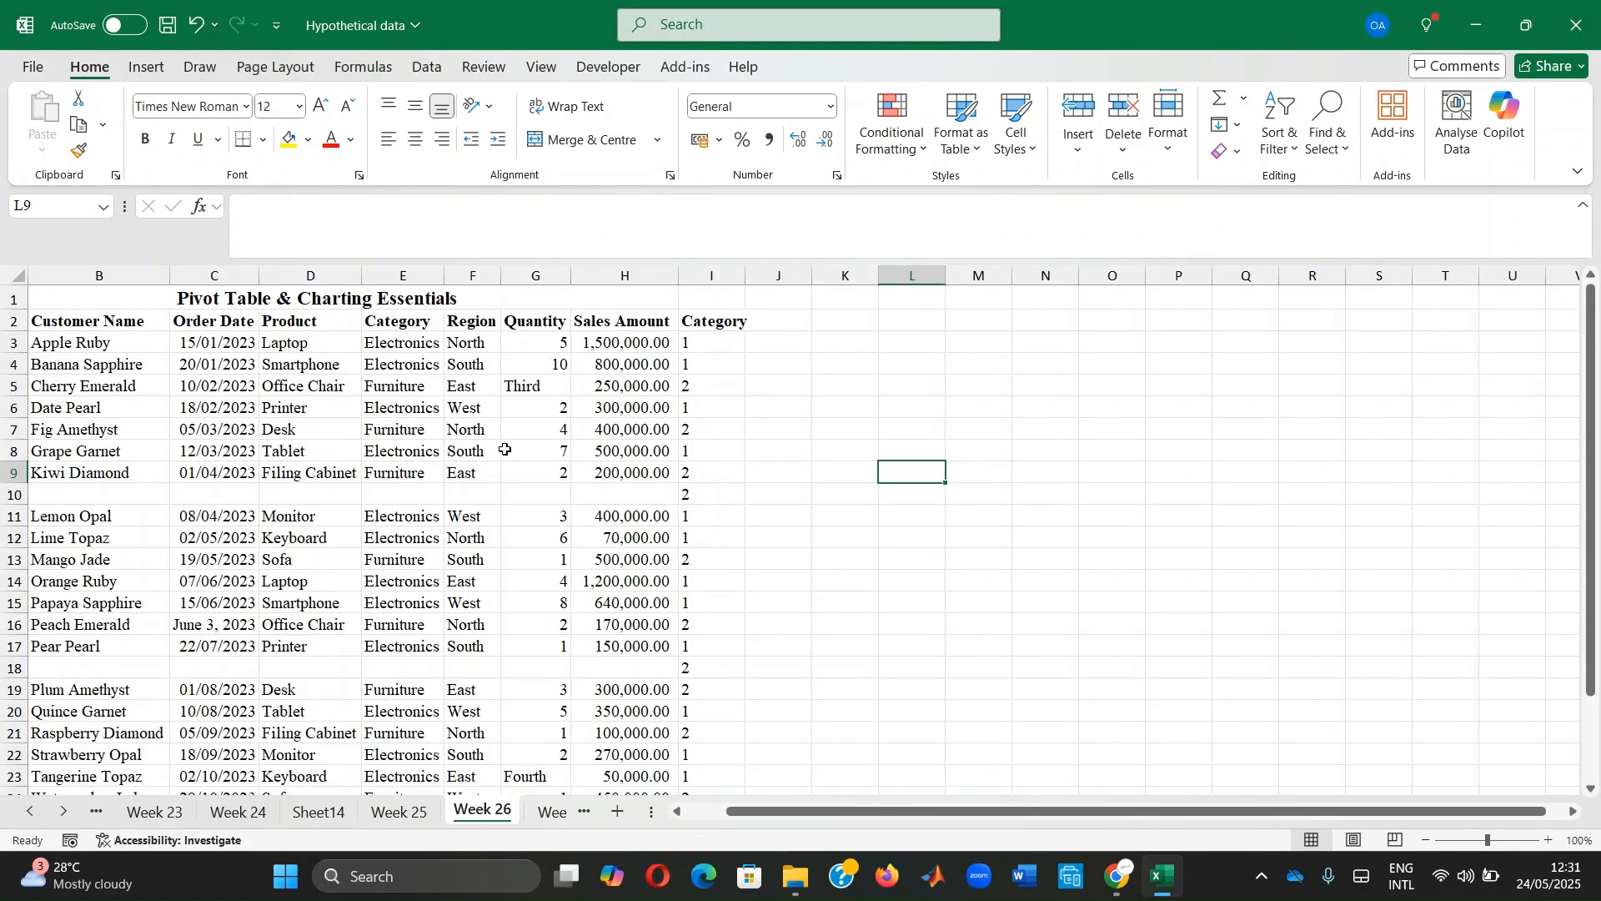
Replace the Quantity words with numbers, entering 3 in G5 and 4 in G23
left_click(536, 386)
type("3")
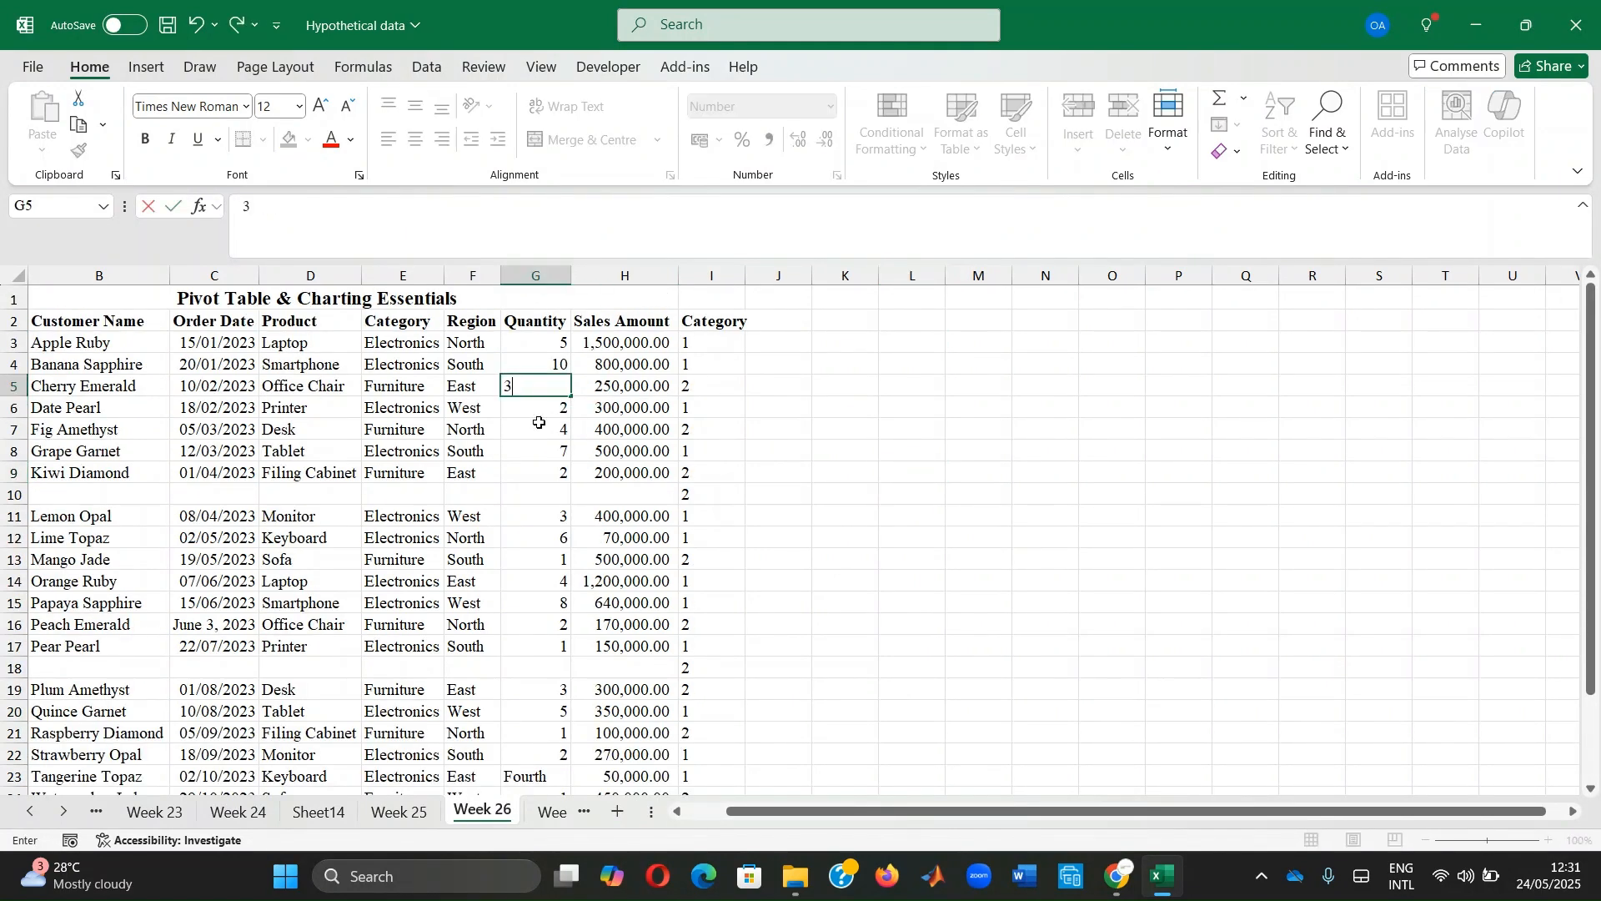
left_click(541, 777)
type("4")
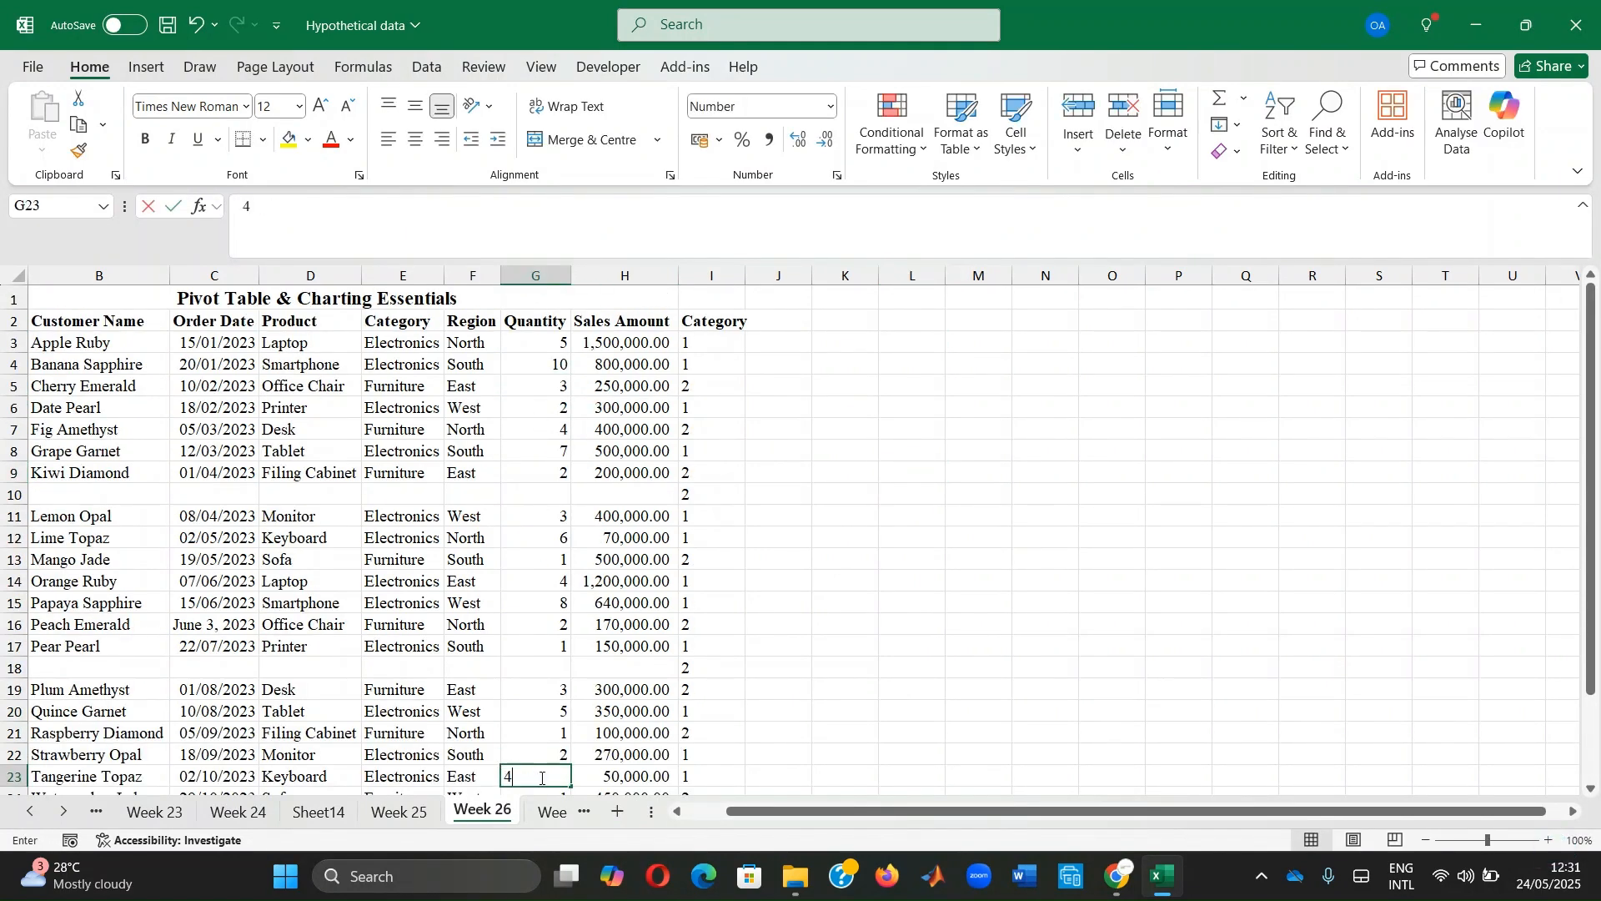
left_click(826, 668)
scroll(737, 472, "down", 3)
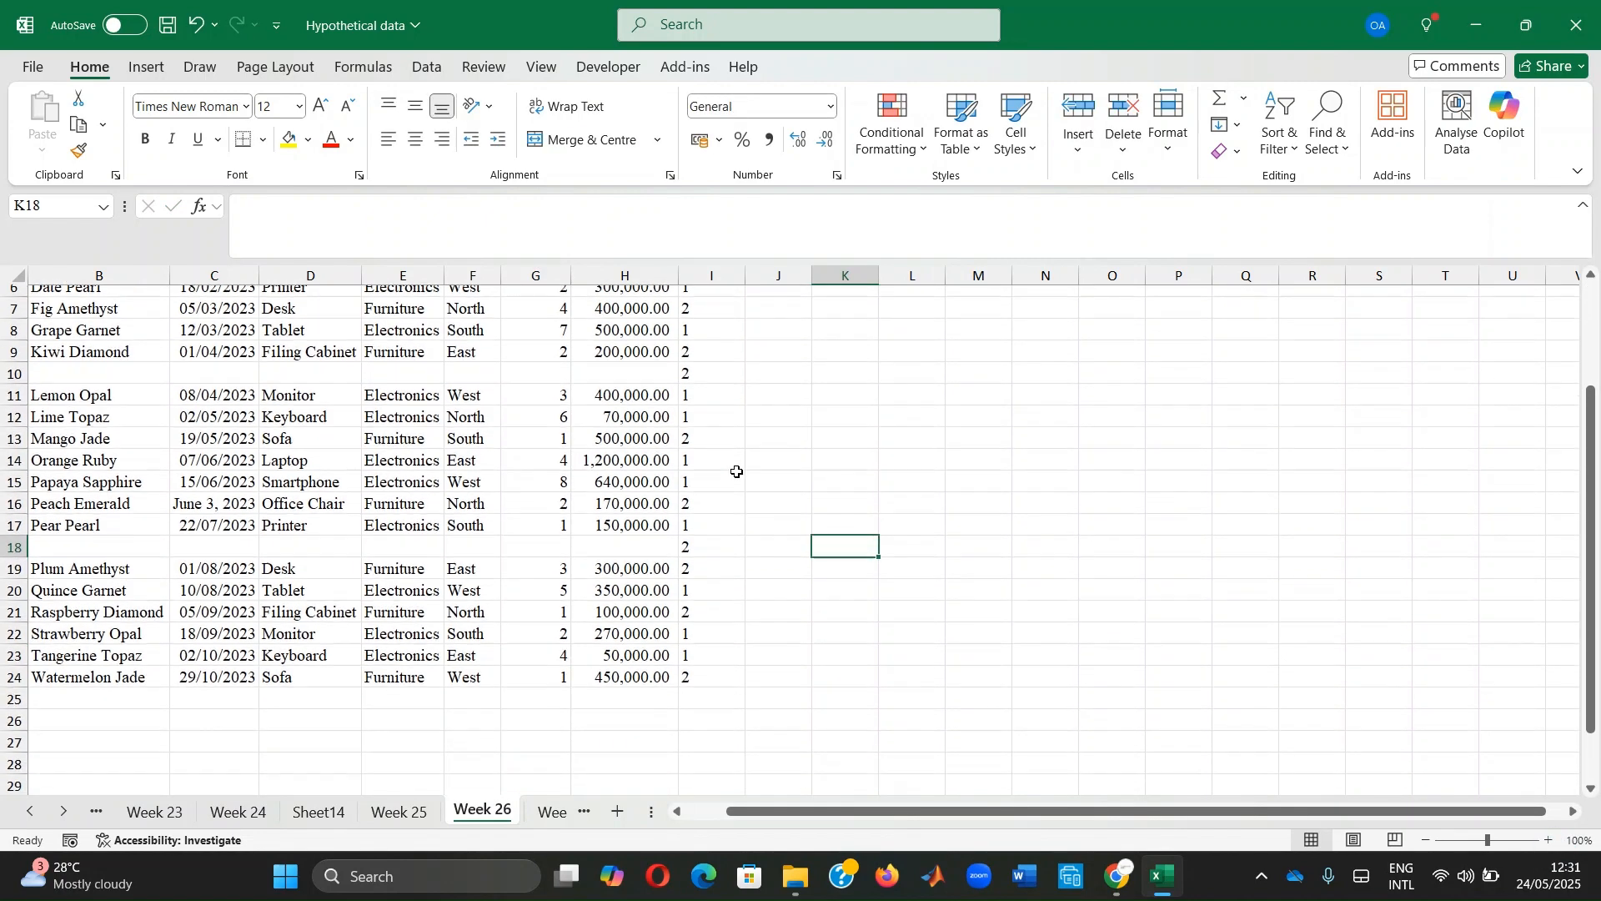
Delete the rows 10 and 18, which are blank apart from the code in column I
scroll(737, 472, "up", 3)
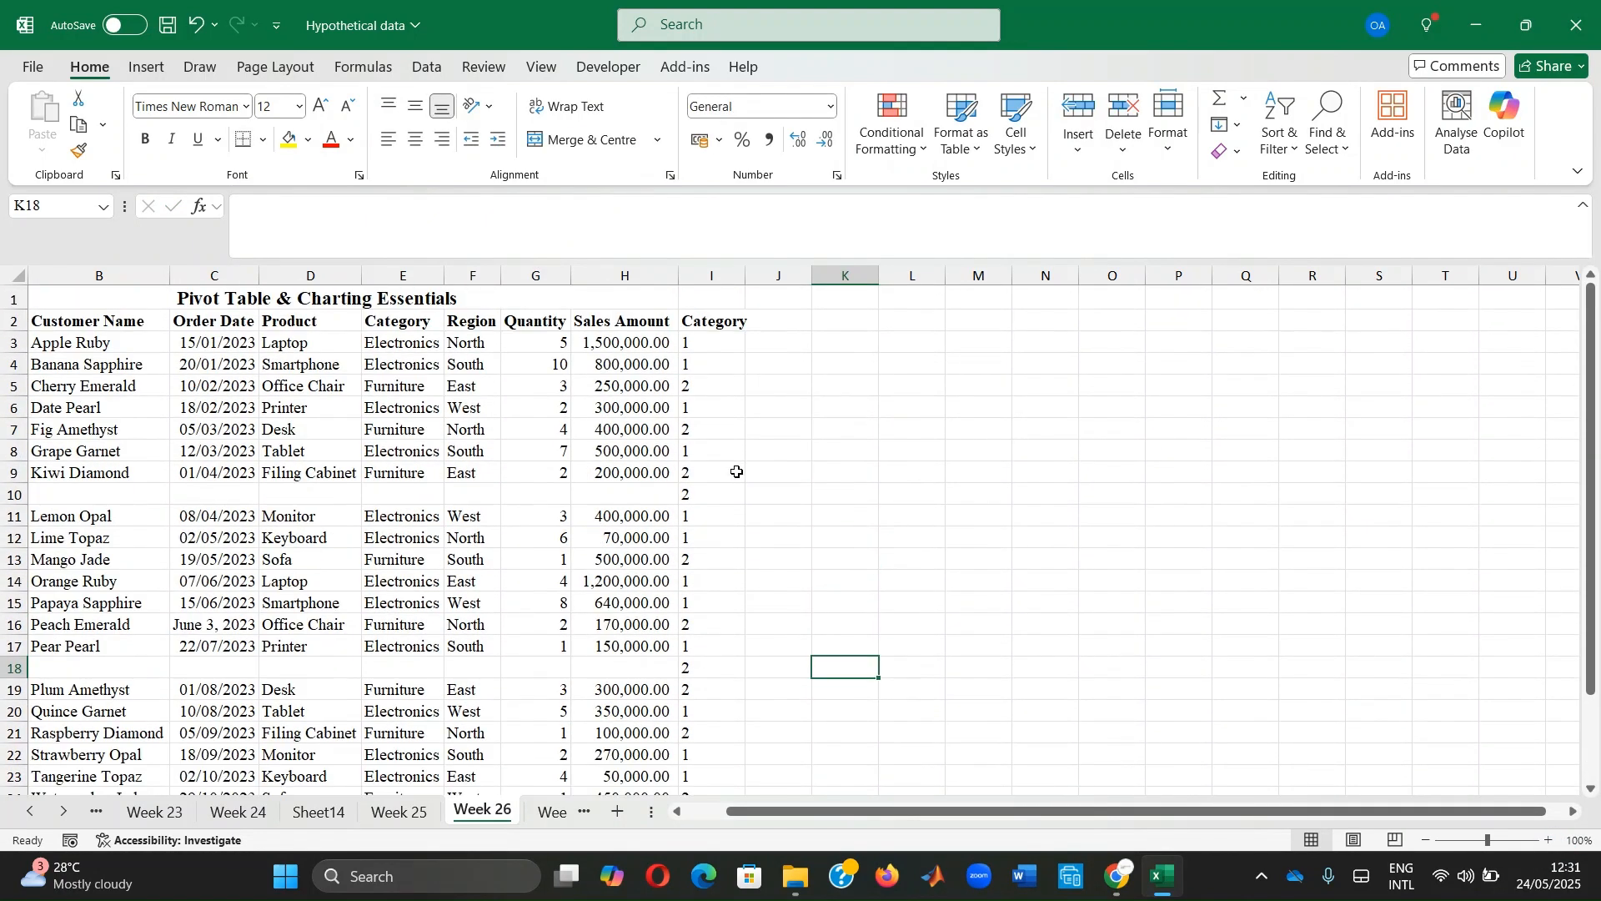
scroll(737, 472, "down", 2)
scroll(737, 472, "up", 1)
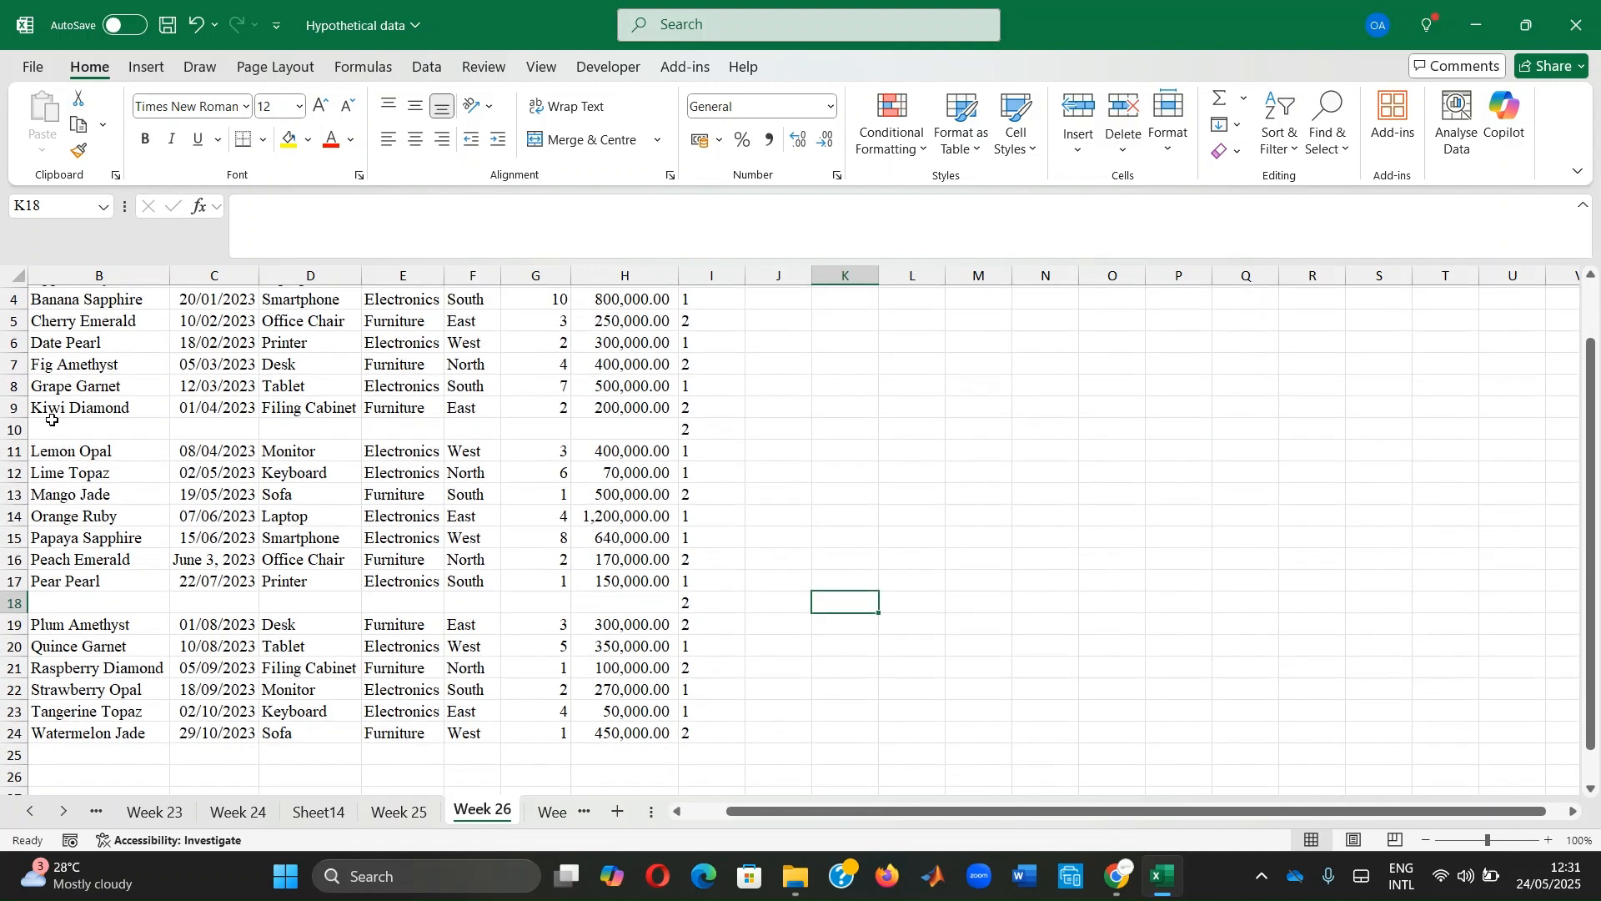
left_click(7, 428)
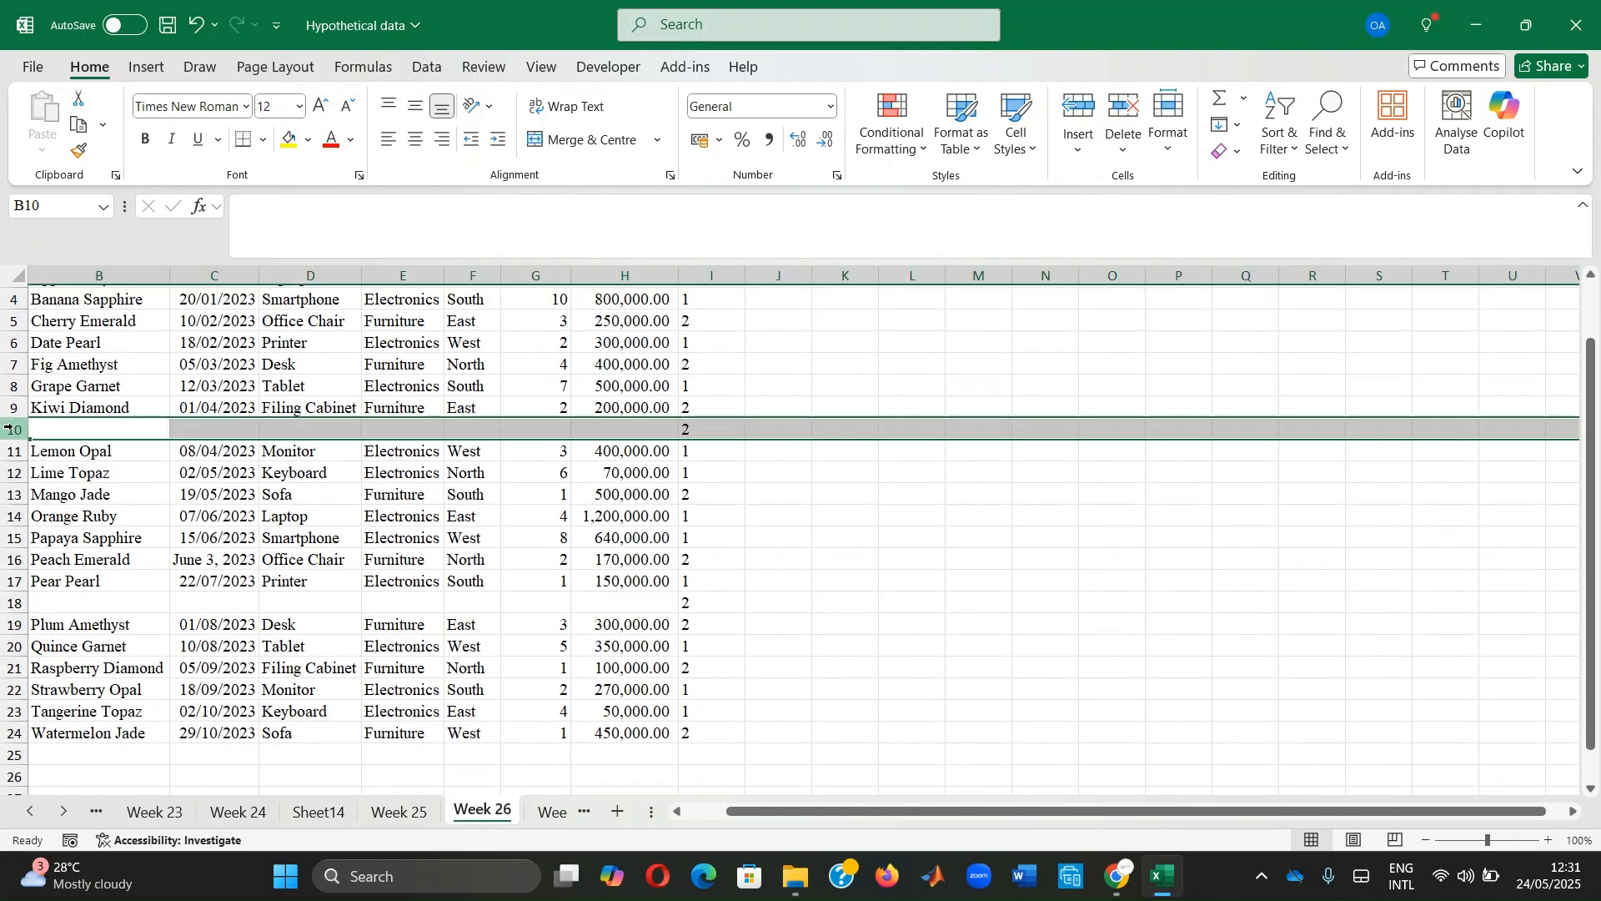
left_click(10, 601, "ctrl")
right_click(10, 601)
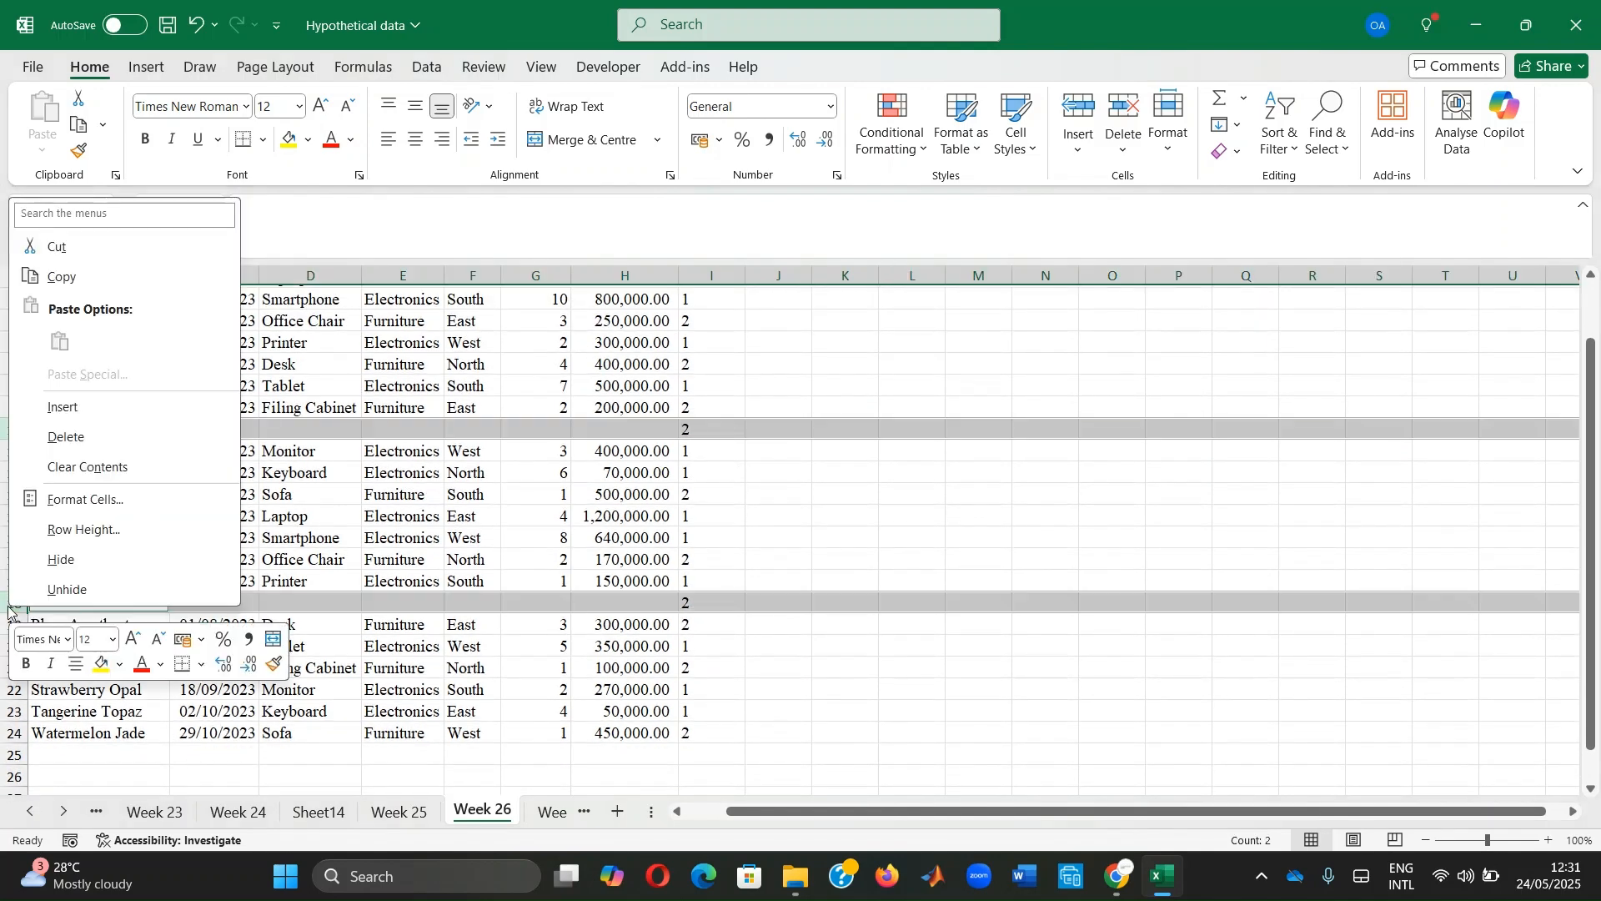
left_click(106, 428)
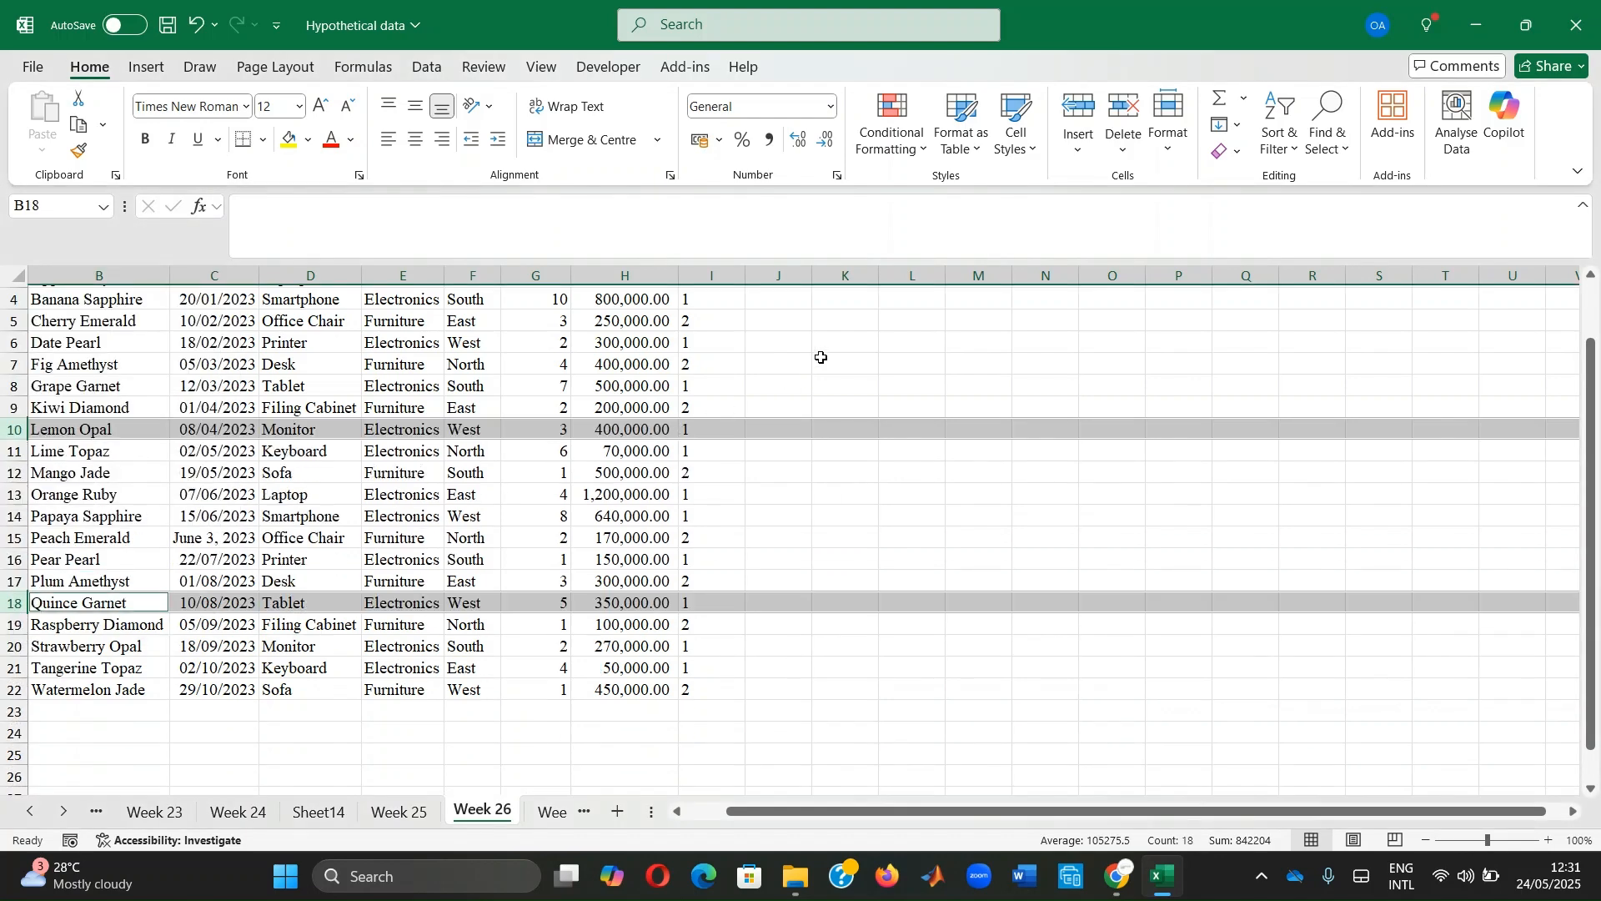
left_click(822, 357)
Clear the contents of the duplicate Category column I, which holds the numeric codes next to Sales Amount
left_click(20, 691)
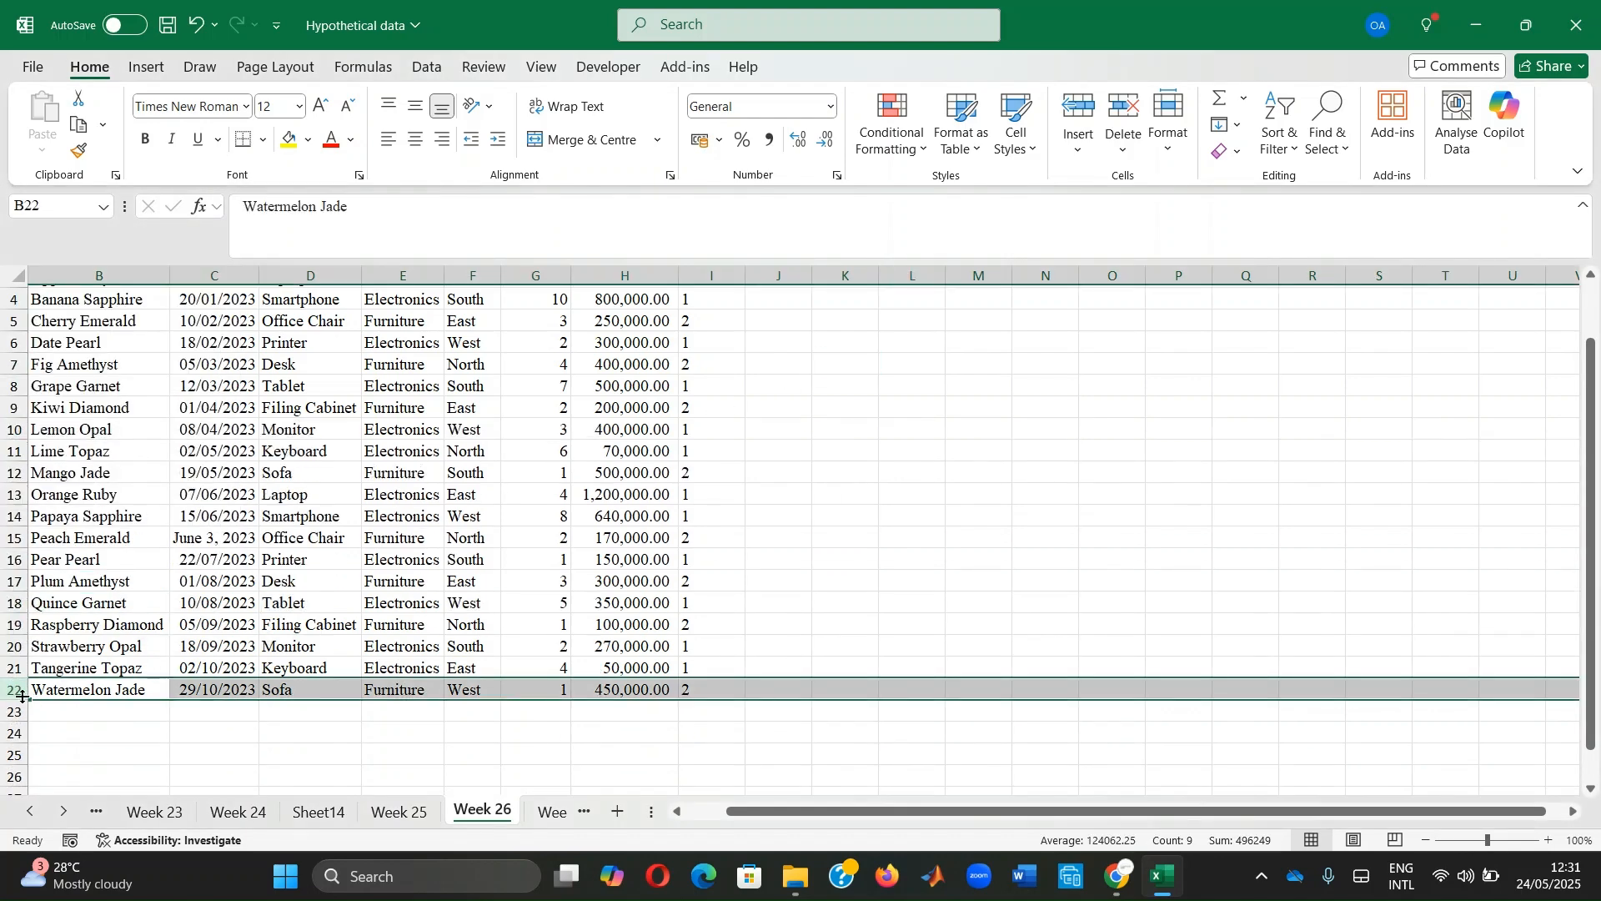
scroll(471, 604, "up", 1)
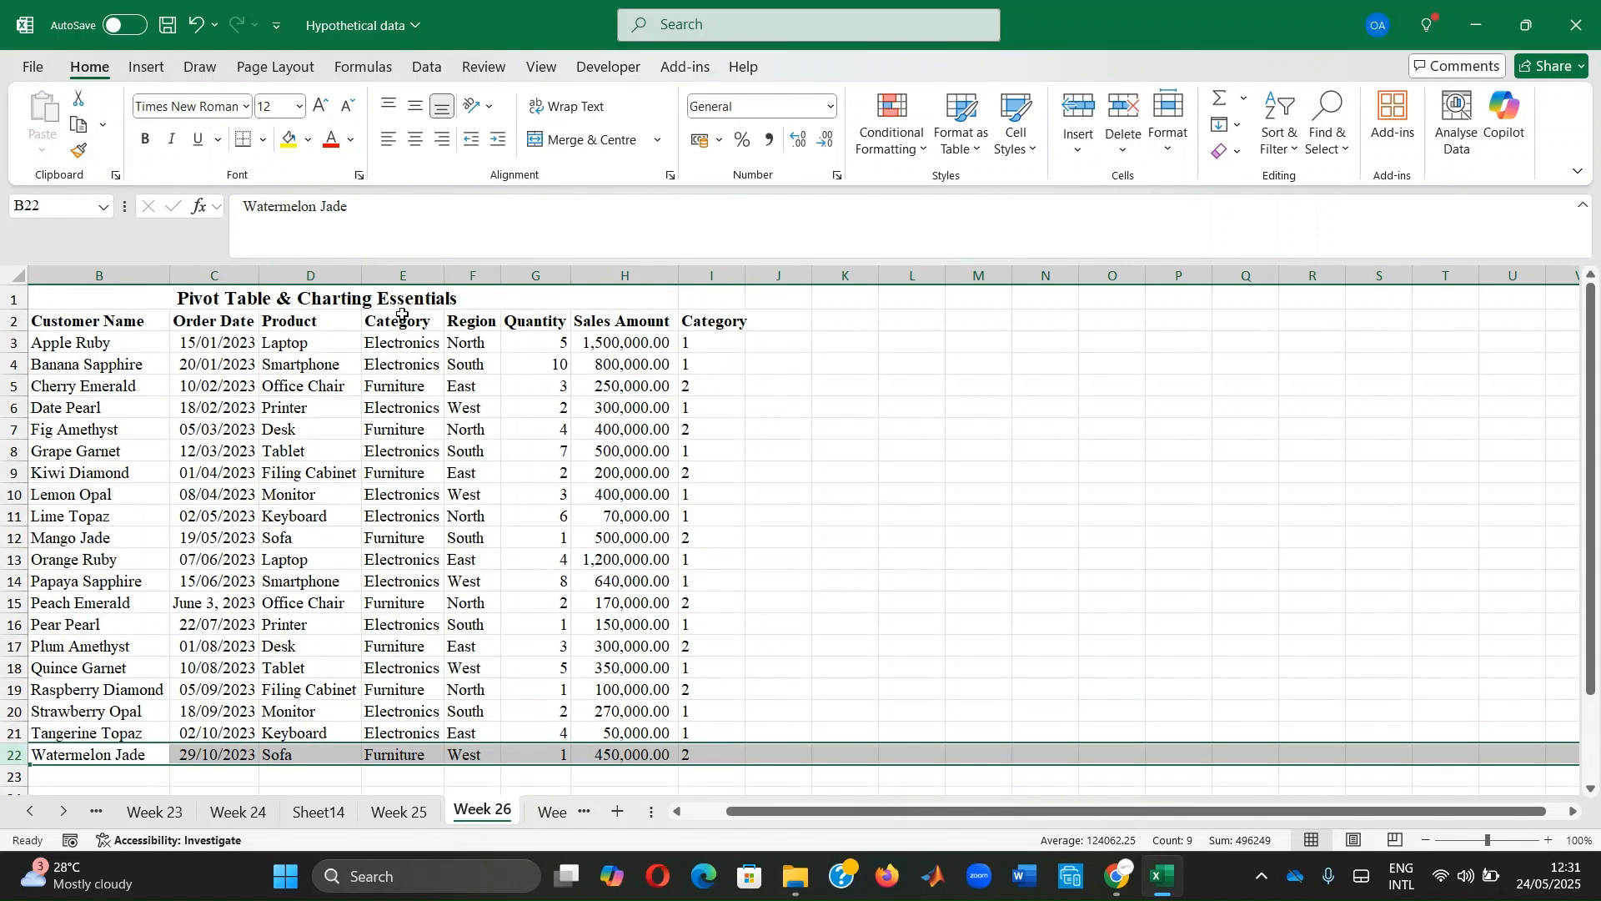
left_click(713, 321)
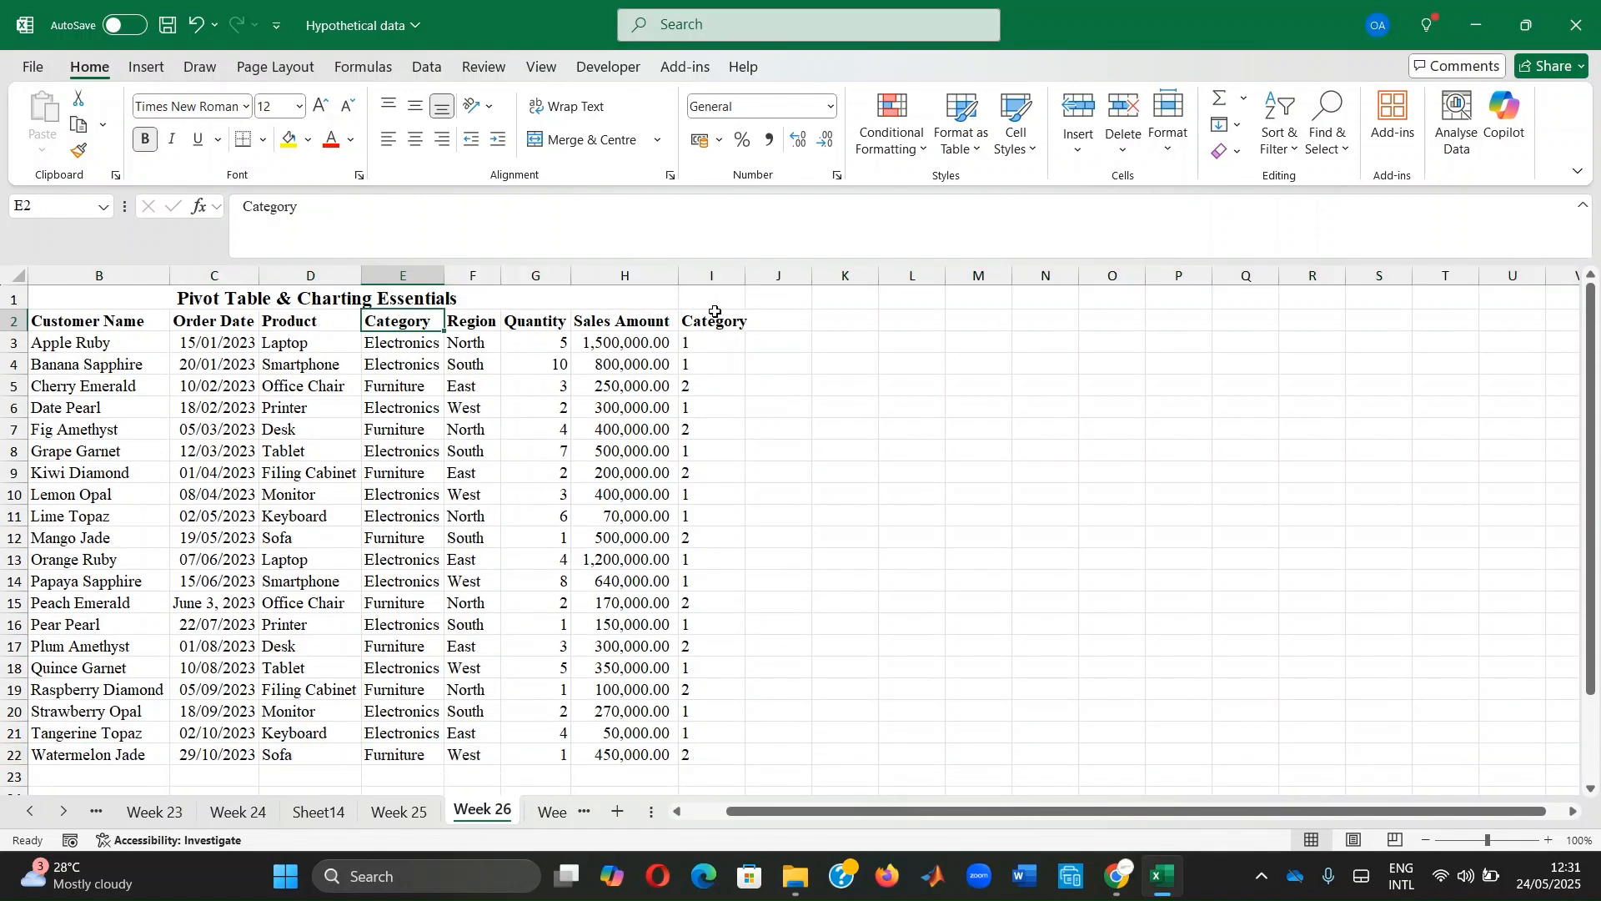
left_click(405, 340)
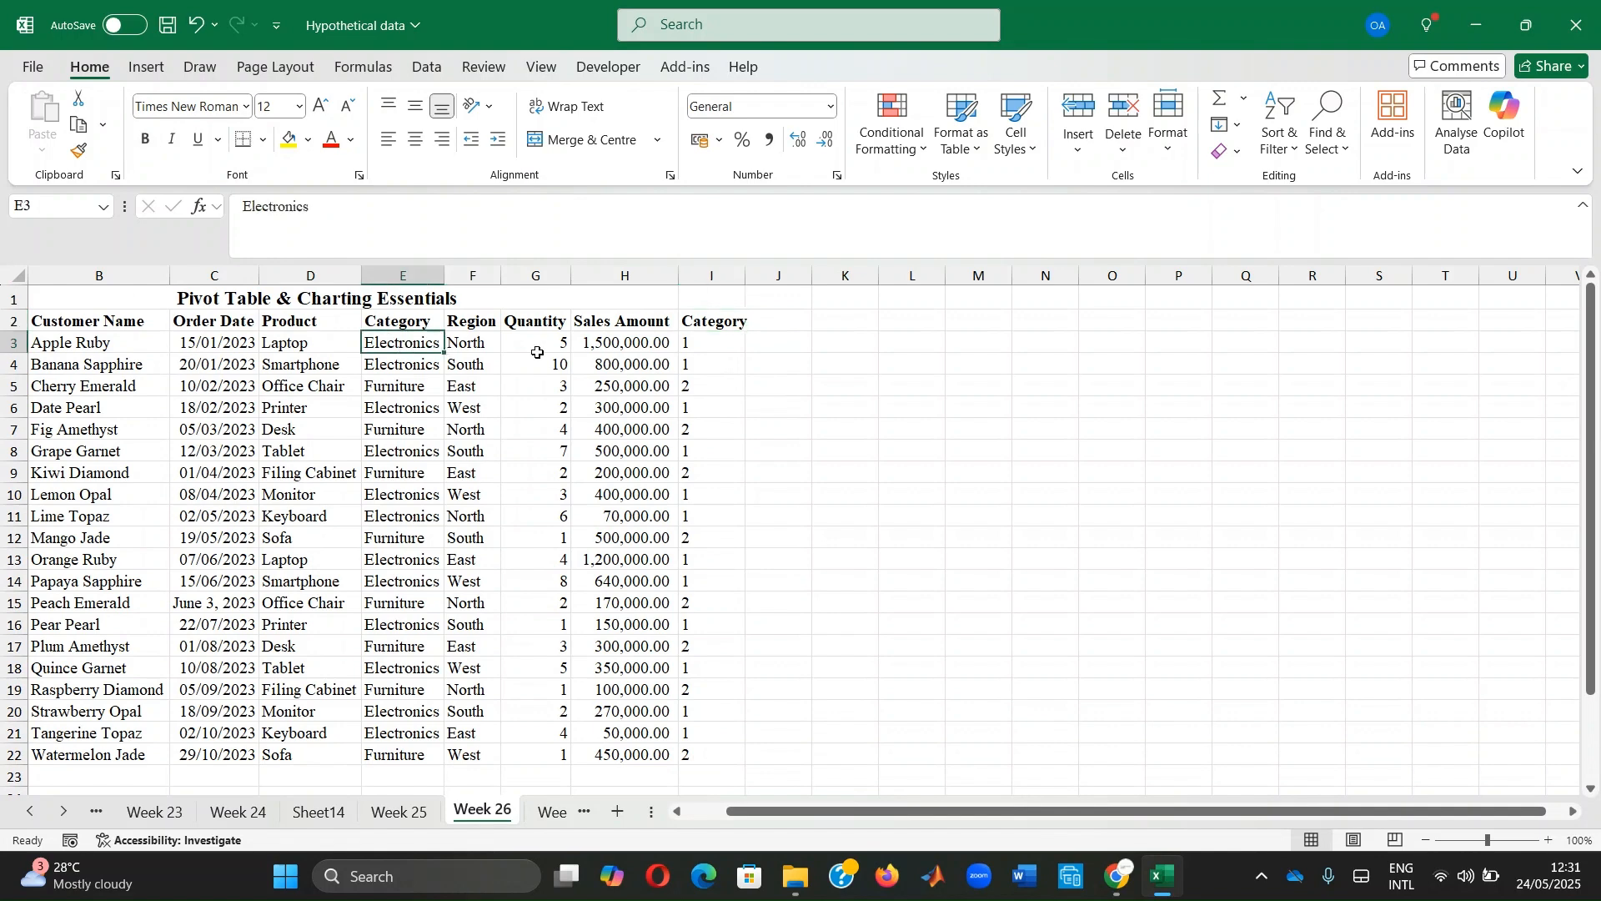
left_click(688, 345)
left_click(798, 339)
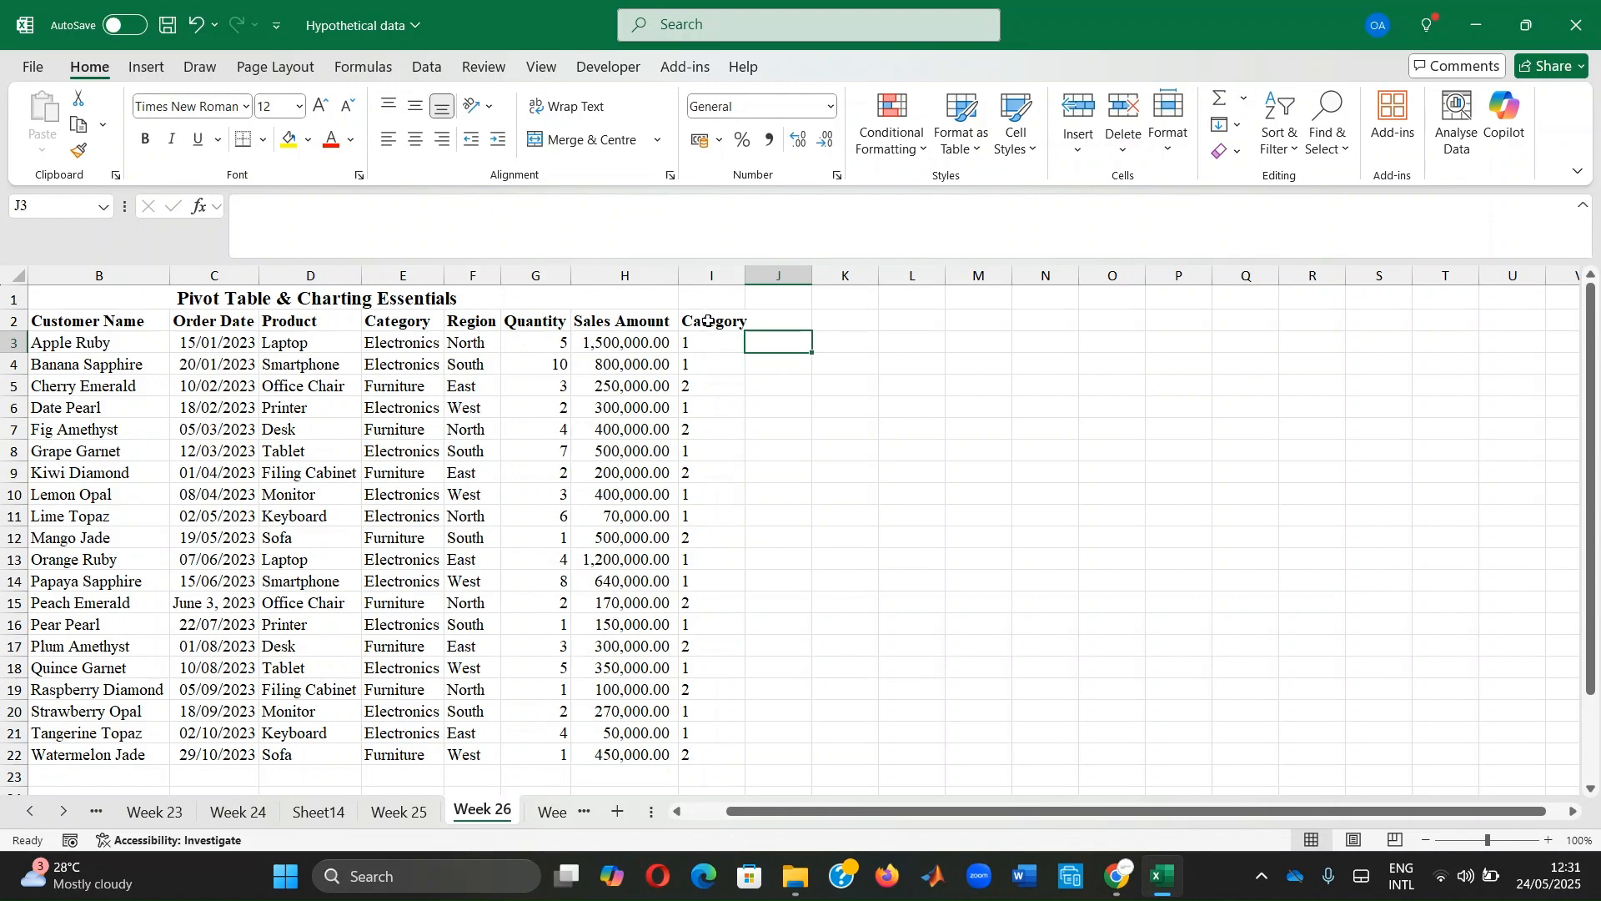
right_click(701, 277)
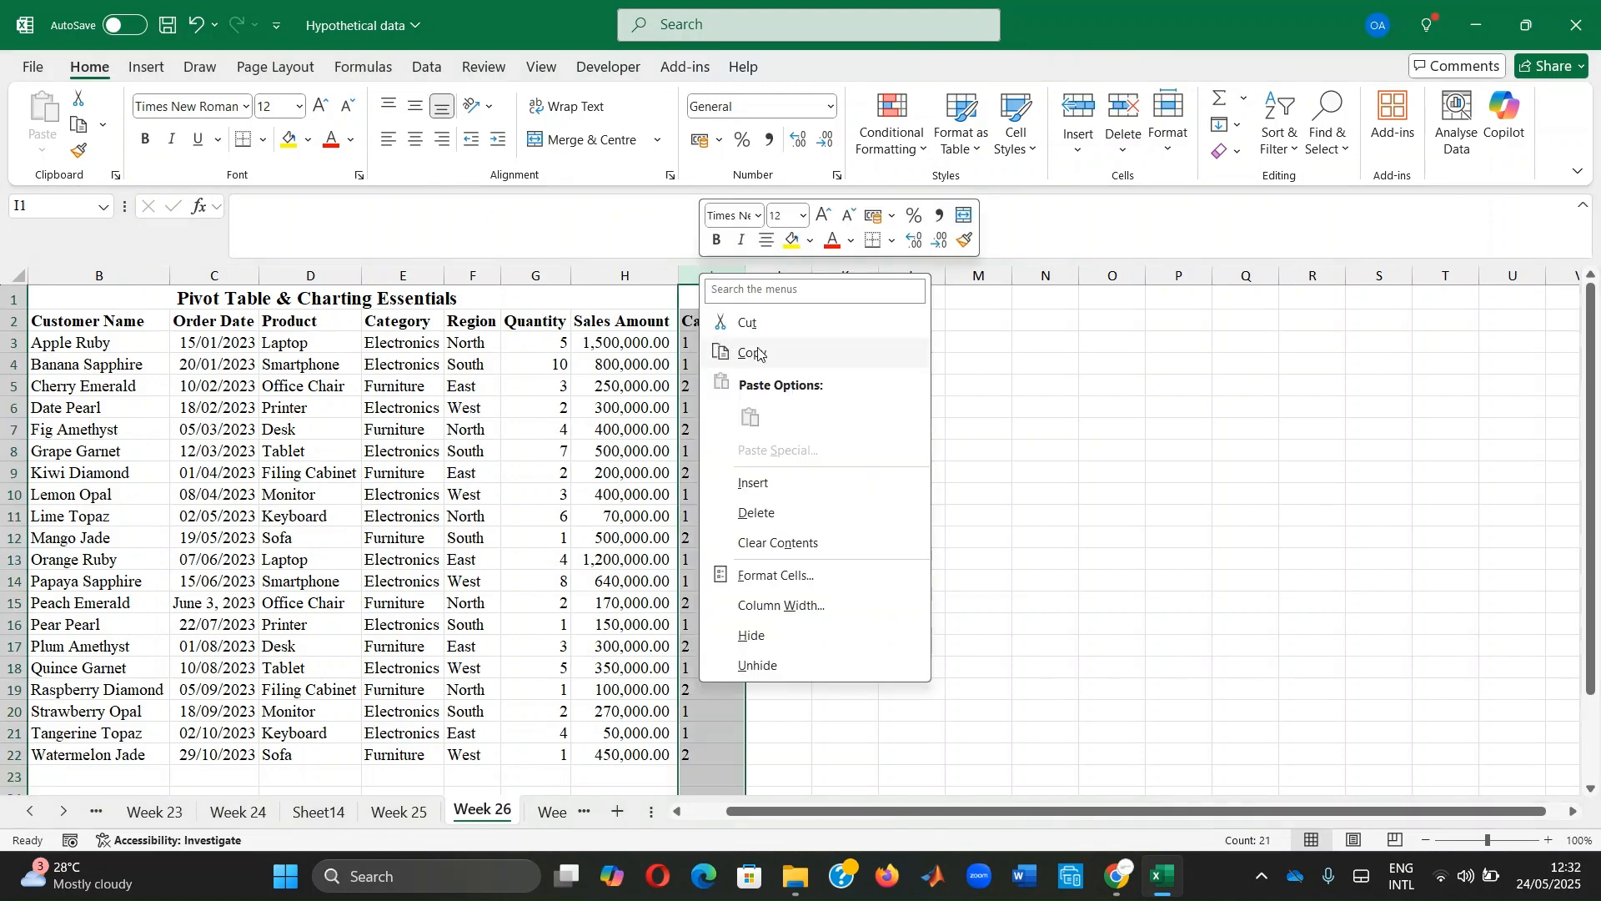
left_click(778, 543)
left_click(997, 363)
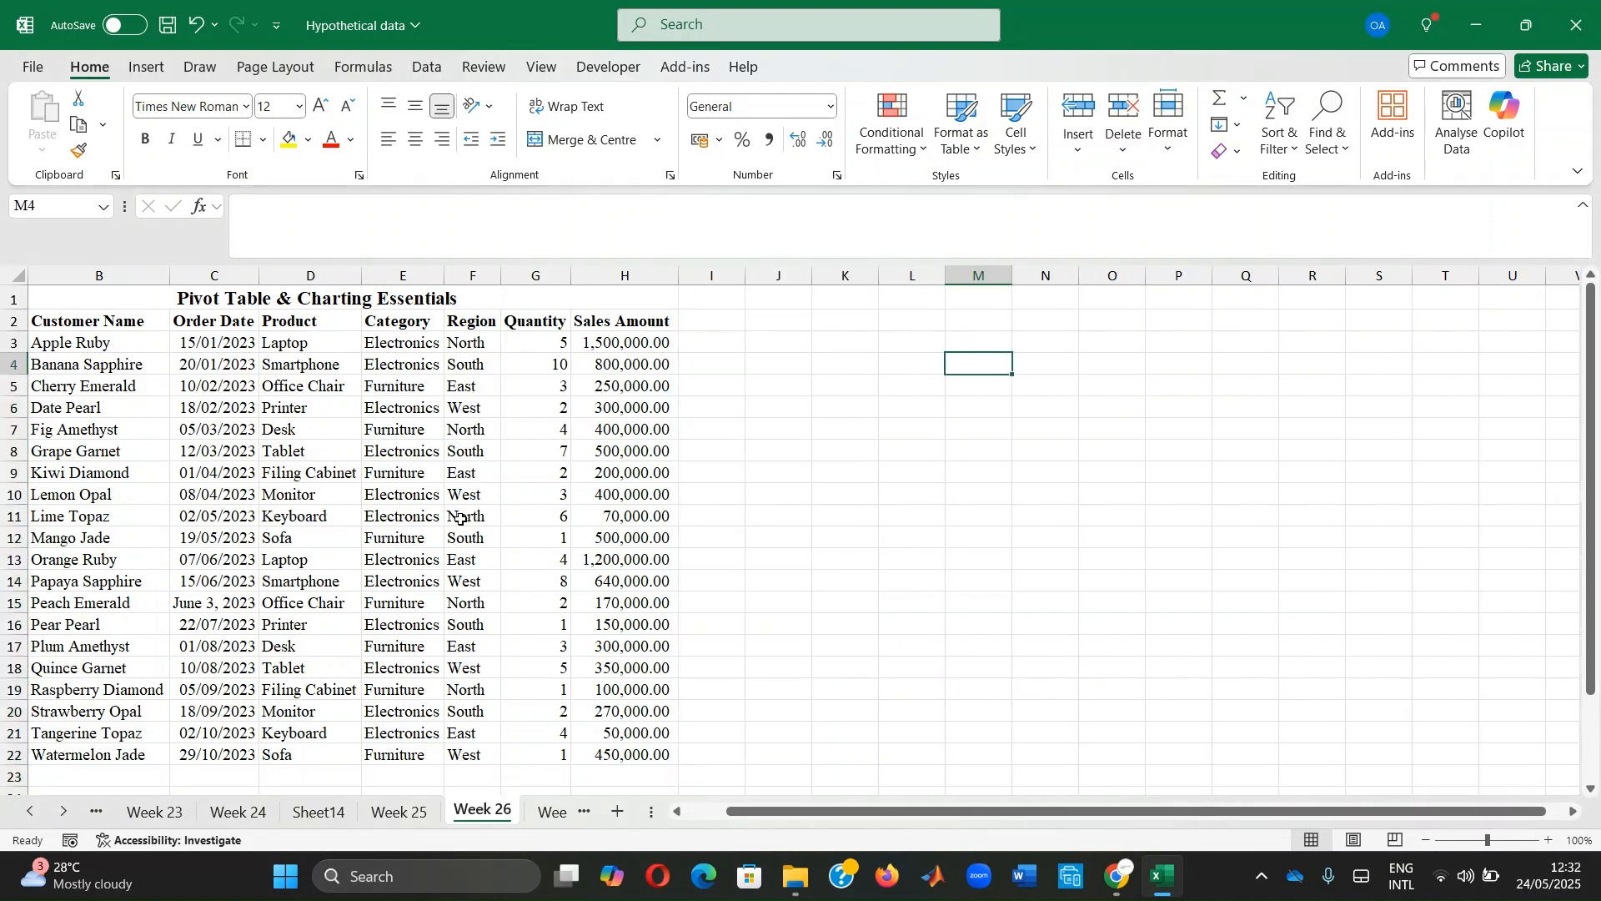
Replace the text-style order date in C15 with 03/06/2023 to match the other dates
left_click(214, 604)
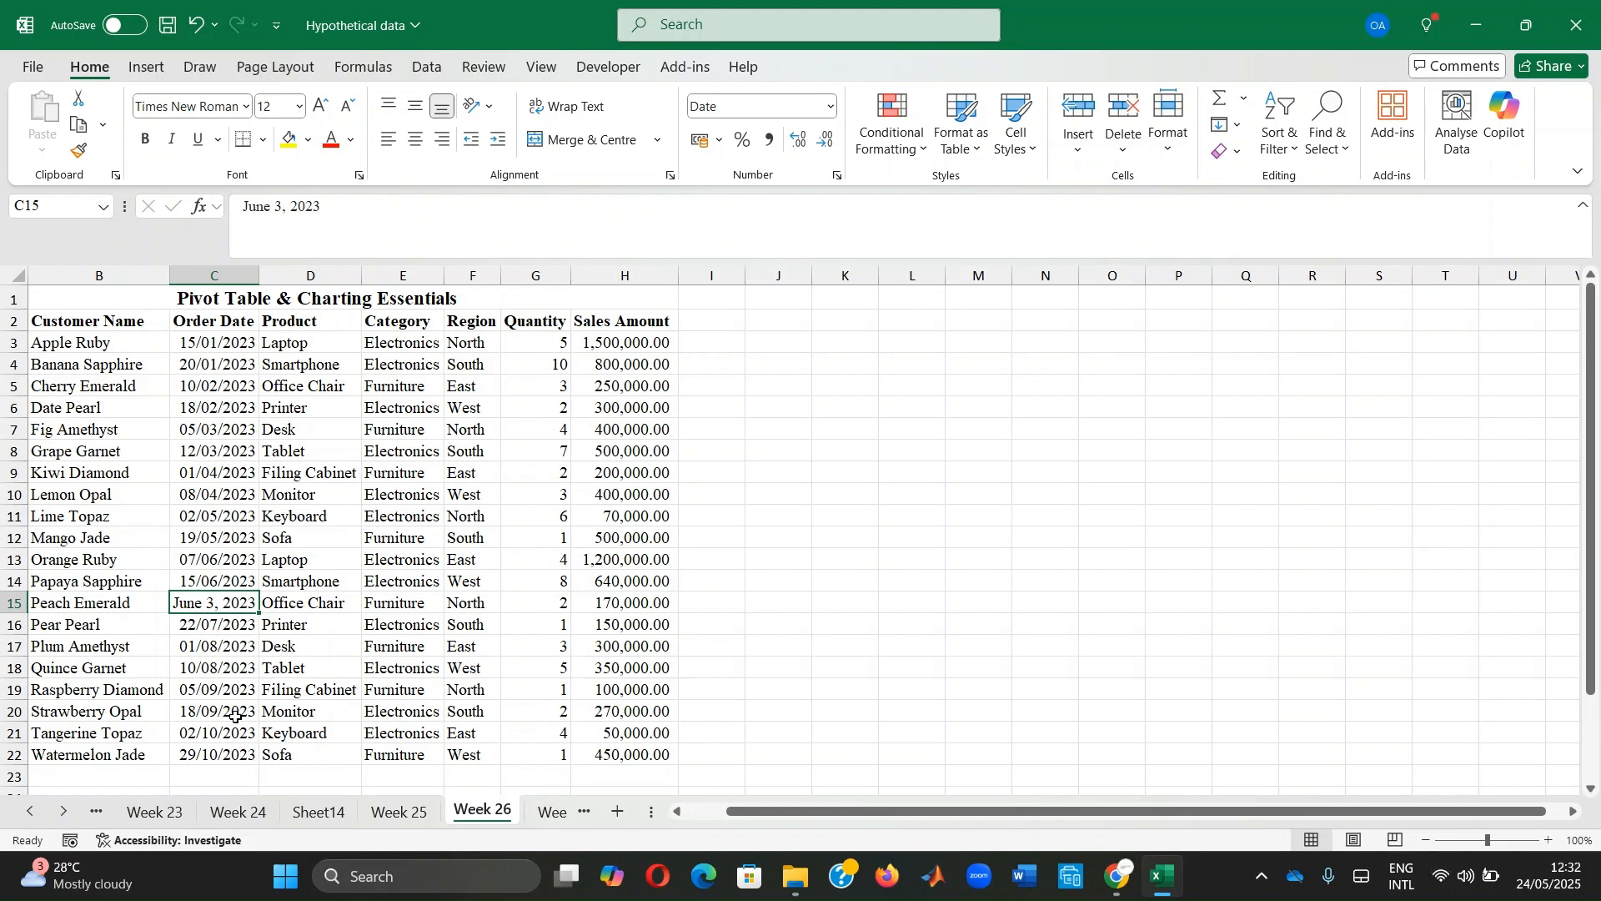
type("03/")
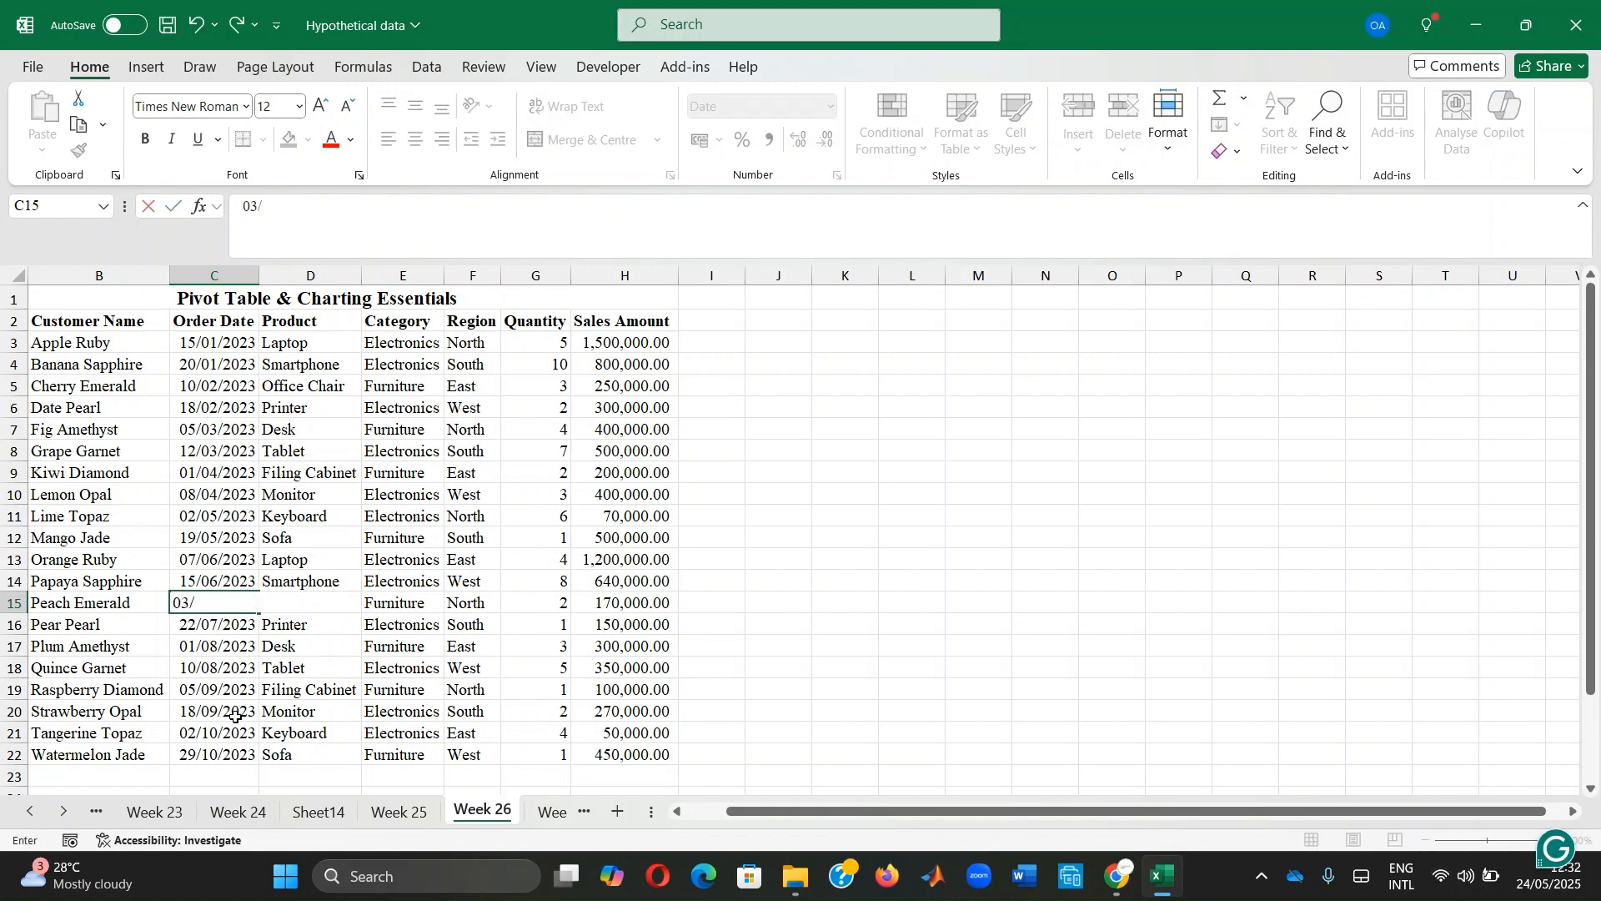
type("06/2023")
key("Return")
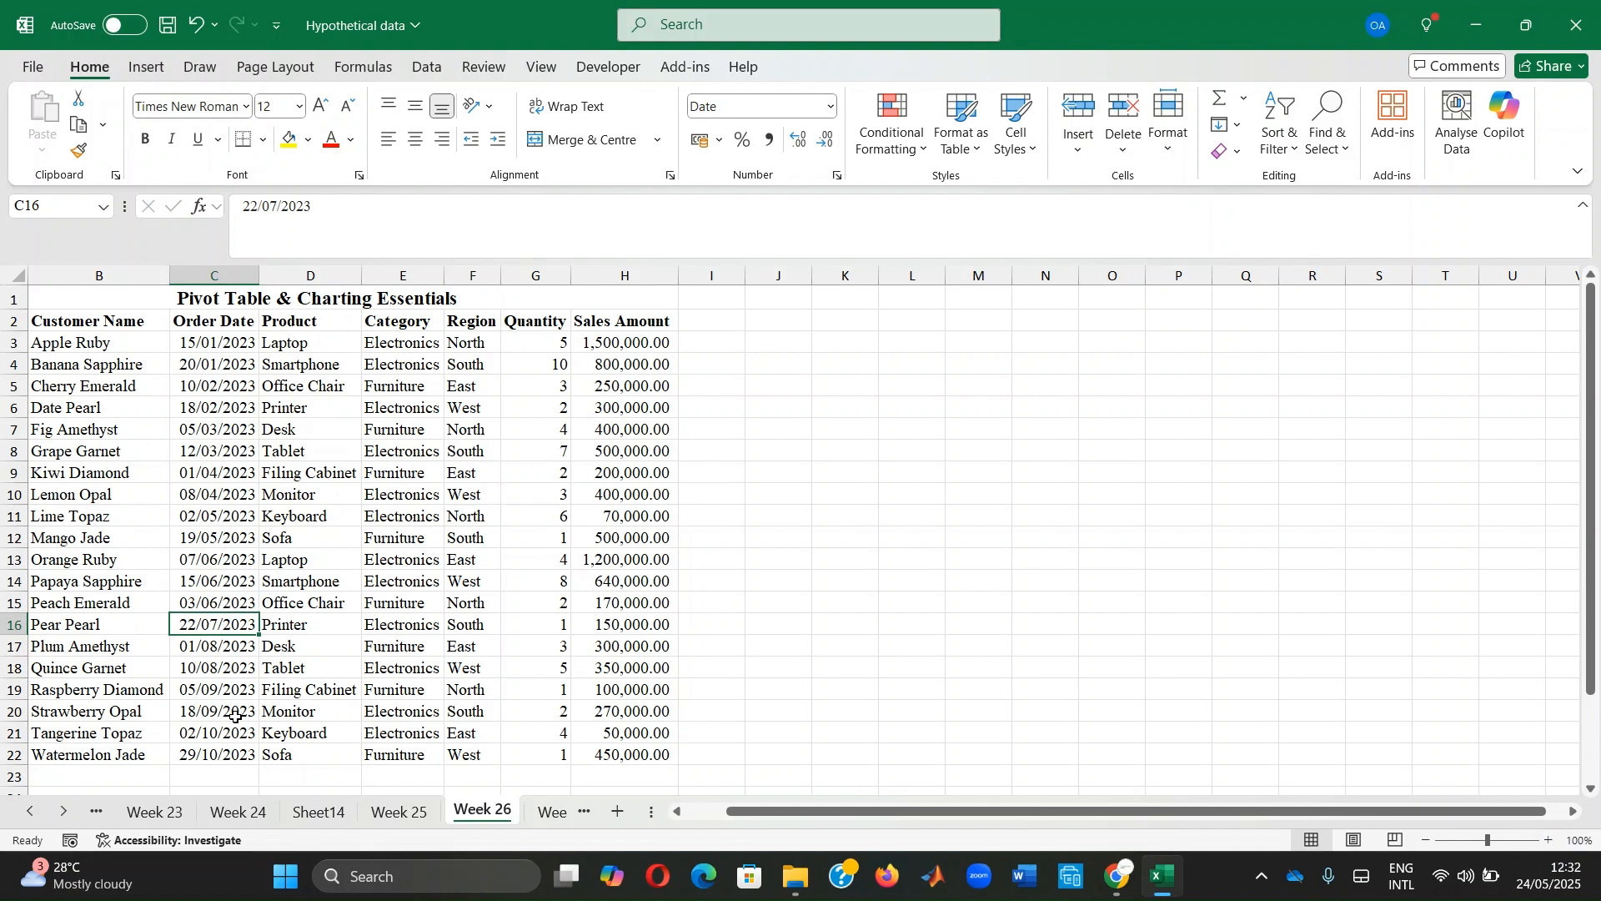
left_click(1561, 732)
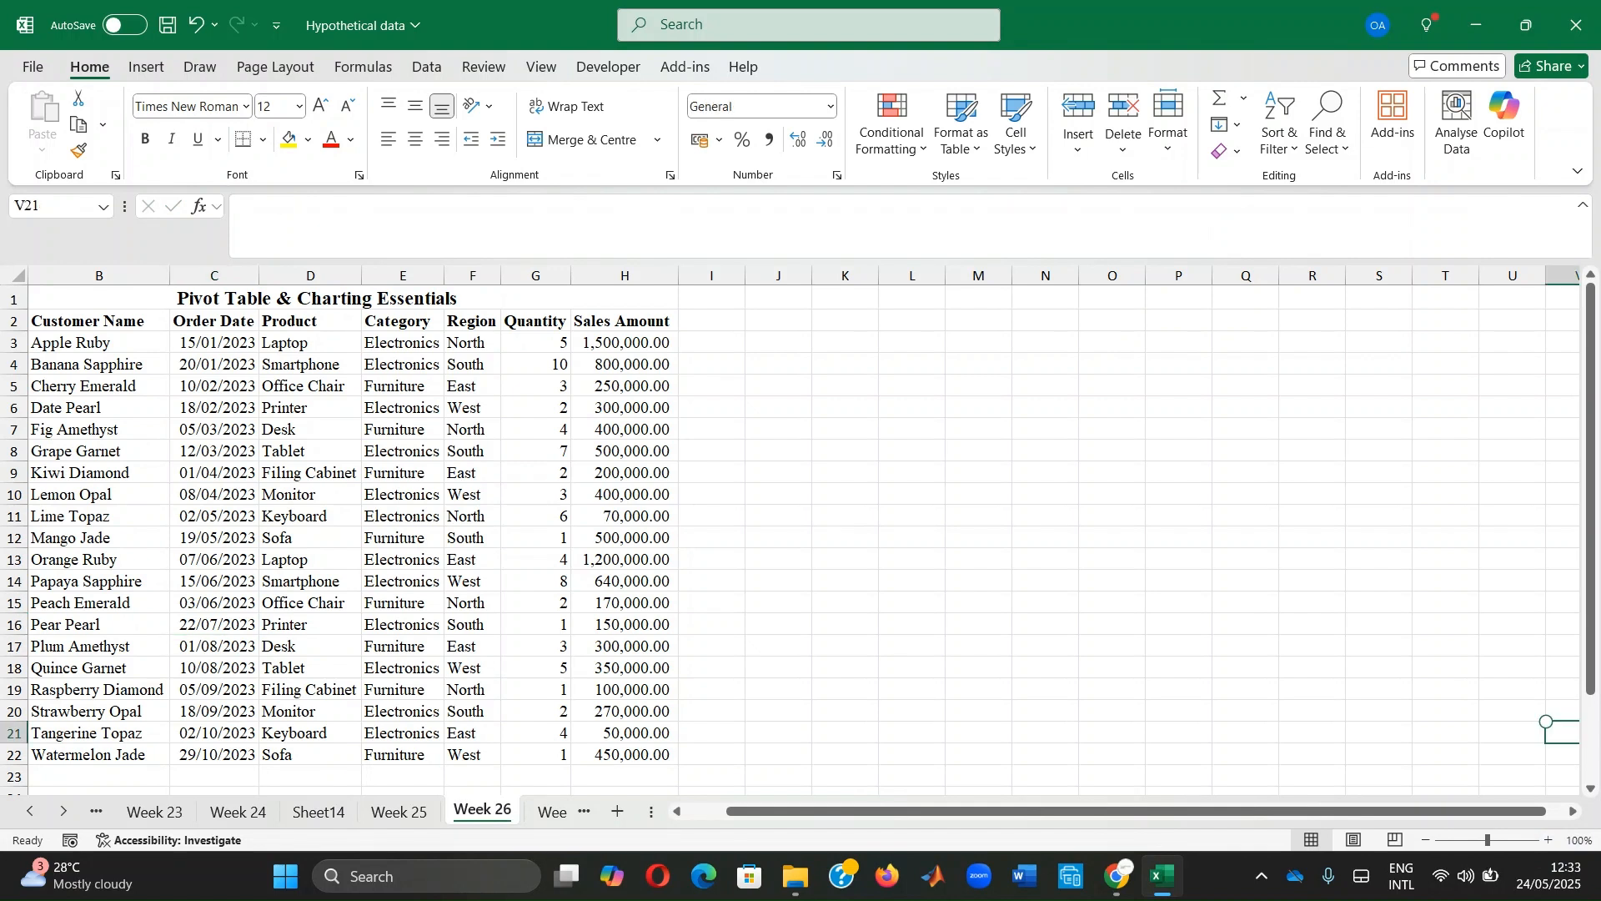